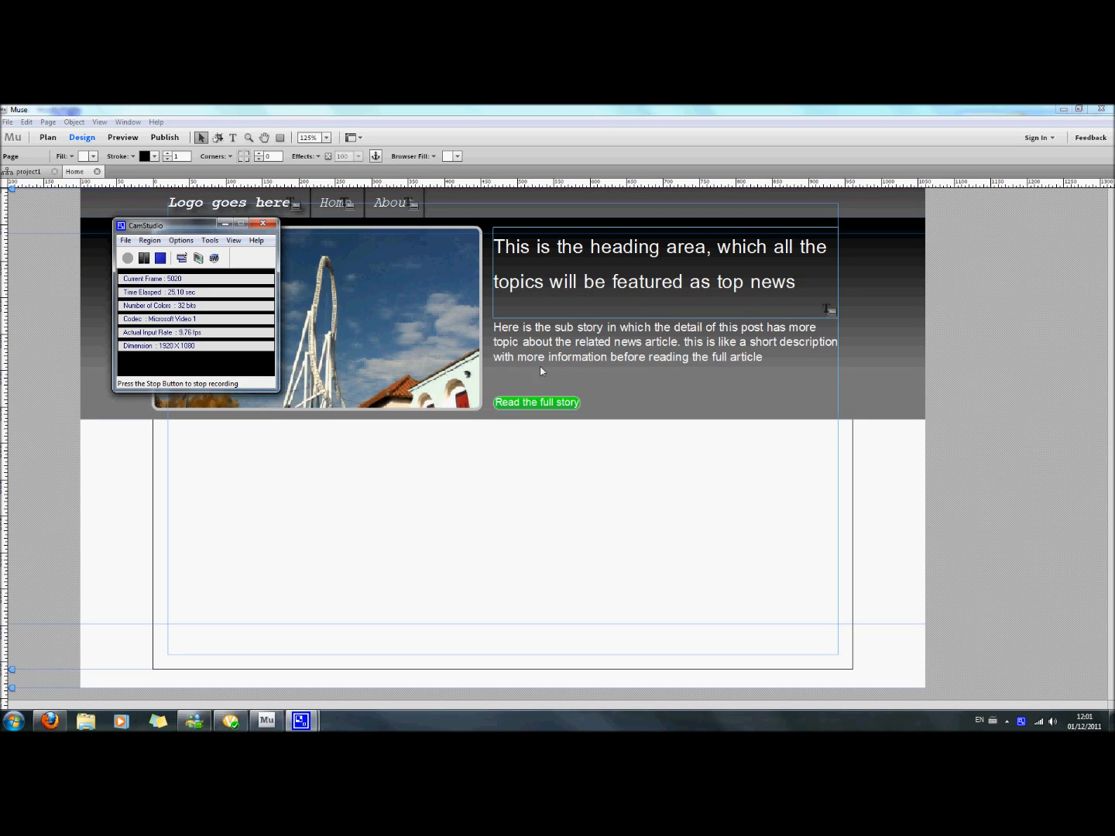
# Check the page preview in Firefox, clearing the recorder window off the screen, and return to the Muse design.
pyautogui.click(226, 227)
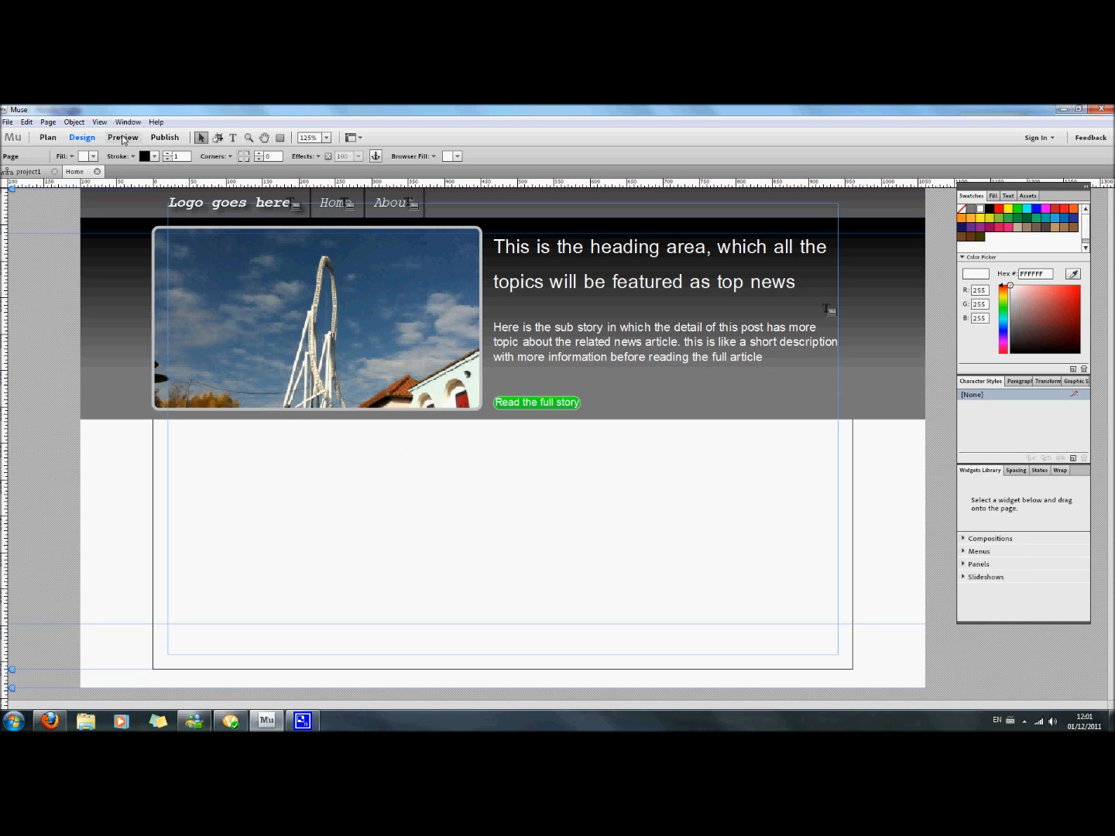
pyautogui.click(60, 722)
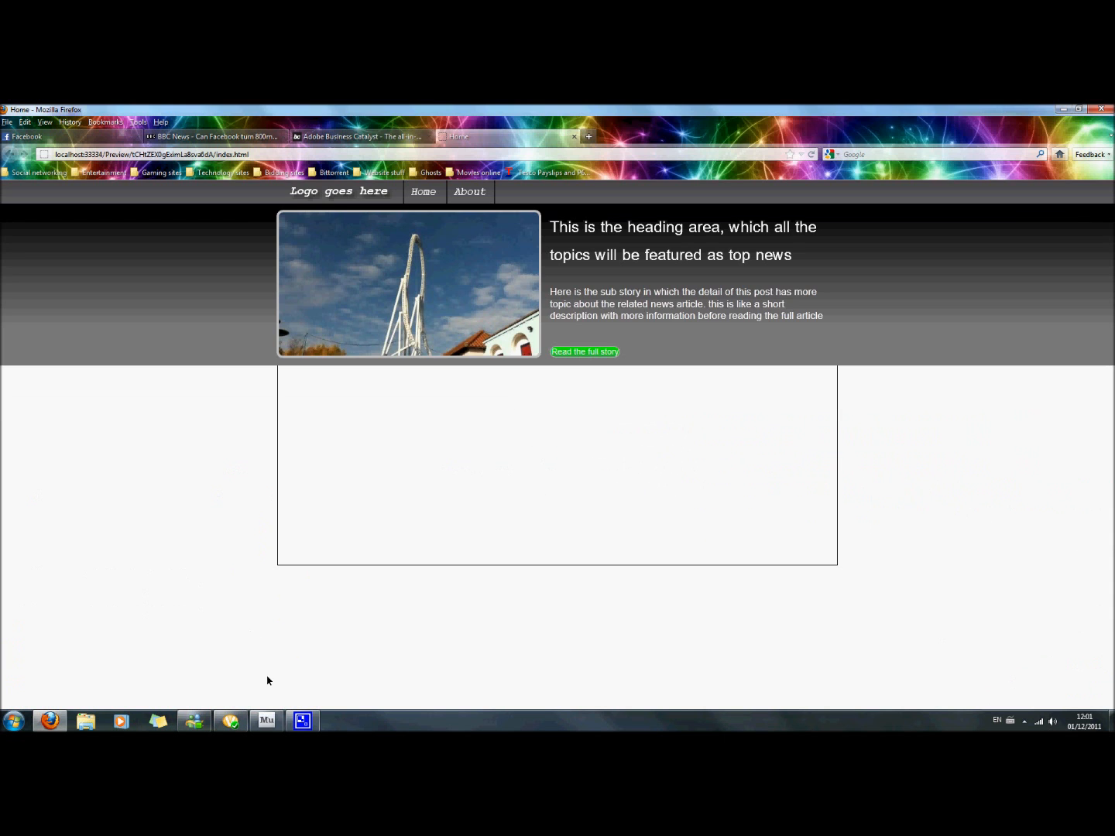
pyautogui.click(267, 720)
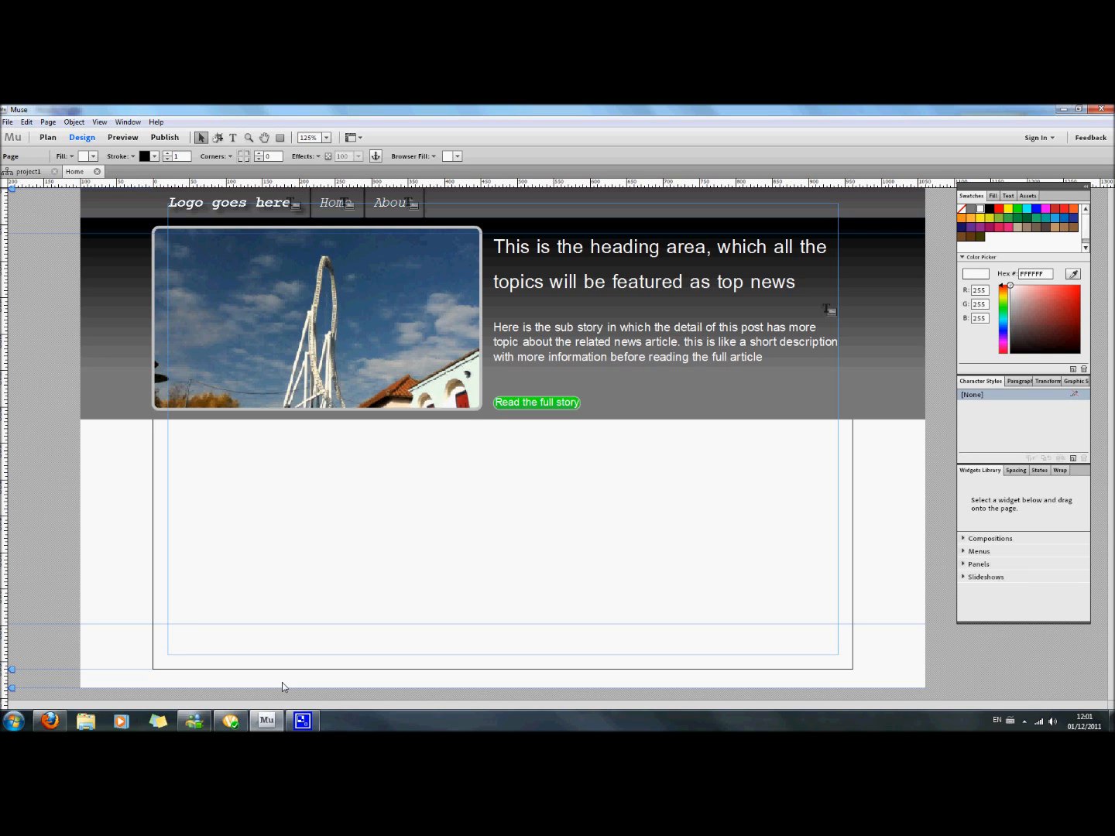
pyautogui.click(265, 720)
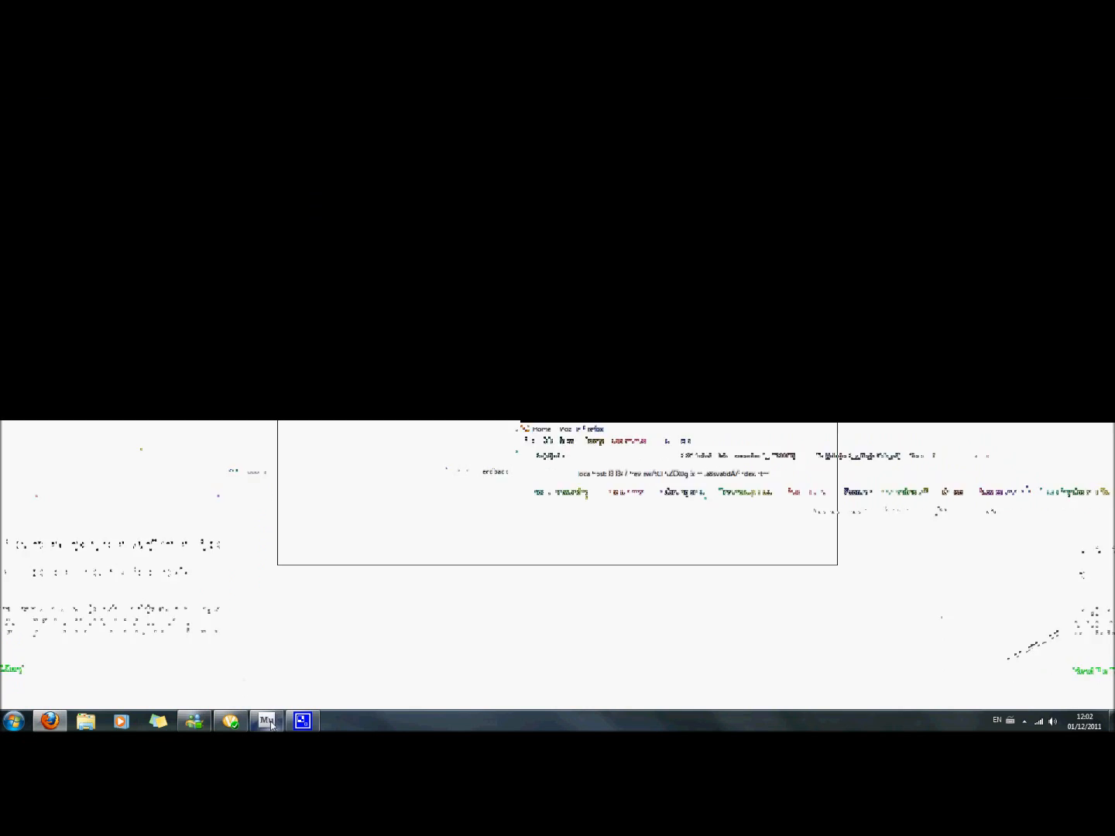
pyautogui.click(271, 724)
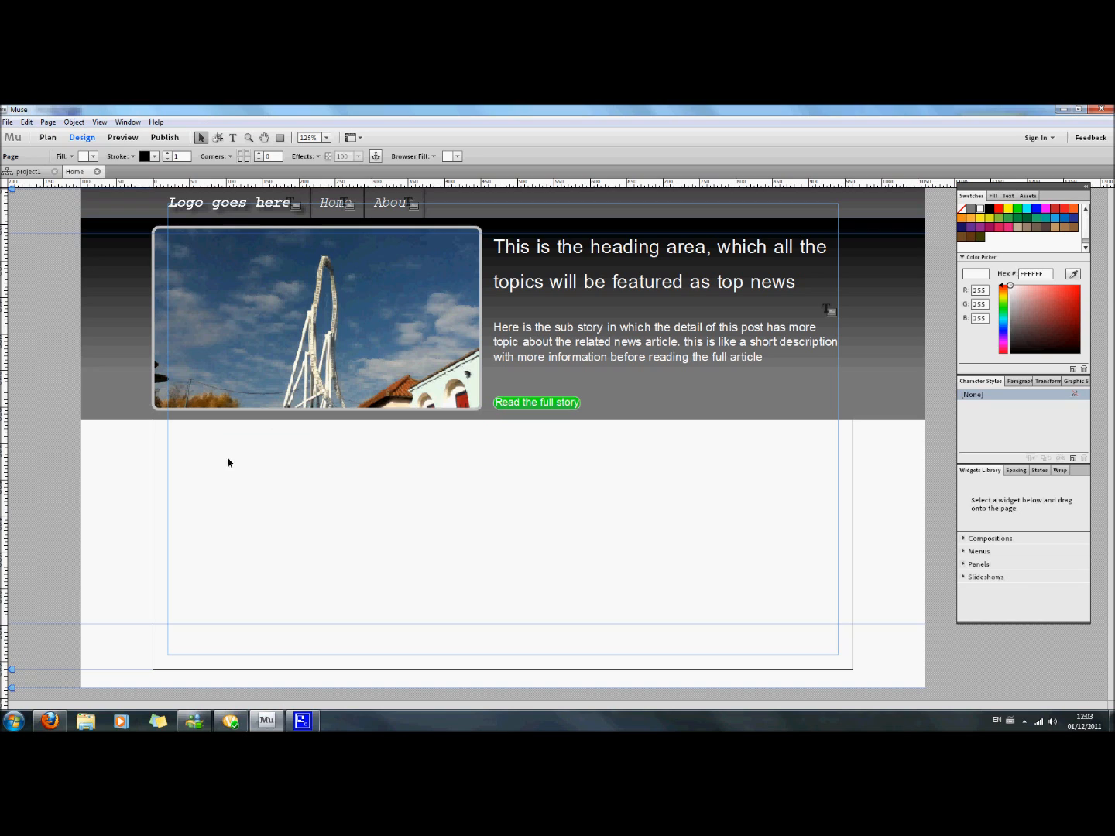
# Add a text frame below the banner image with the headline "Facebook sells half of it's shares to Yahoo".
pyautogui.click(233, 137)
pyautogui.moveTo(160, 436); pyautogui.dragTo(491, 514)
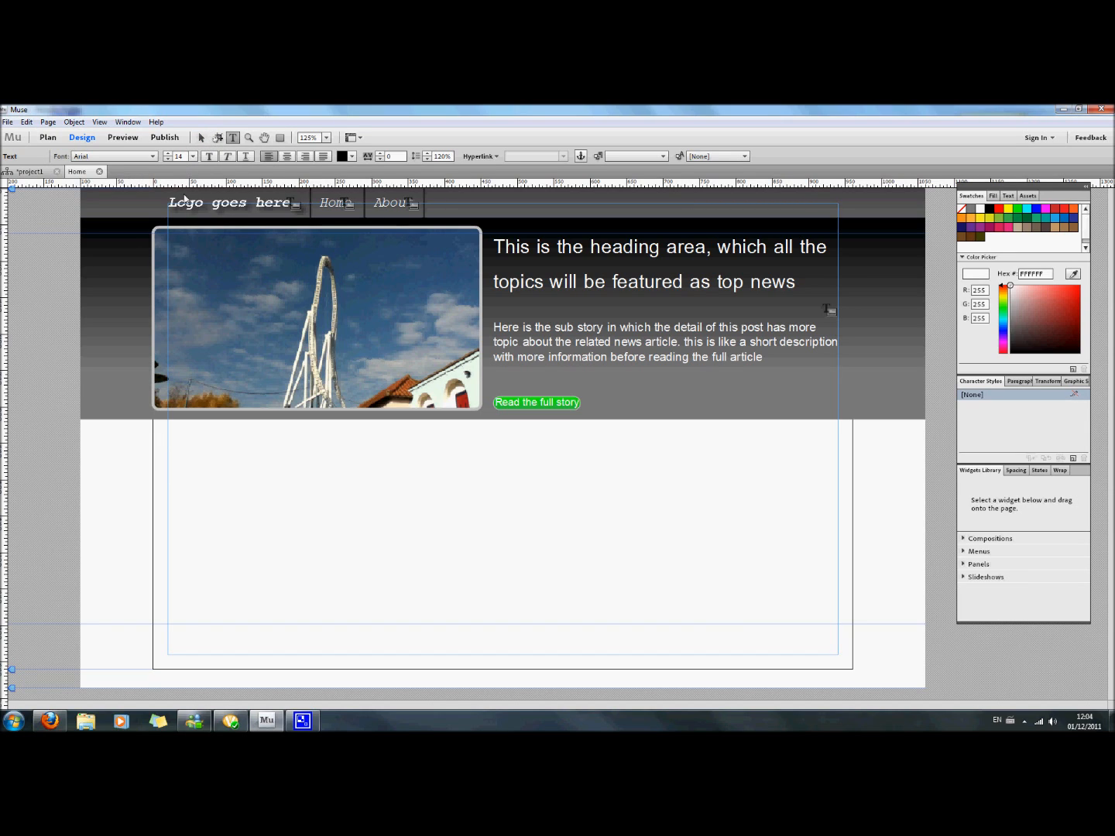
pyautogui.write("Facebook sells half of it's shares")
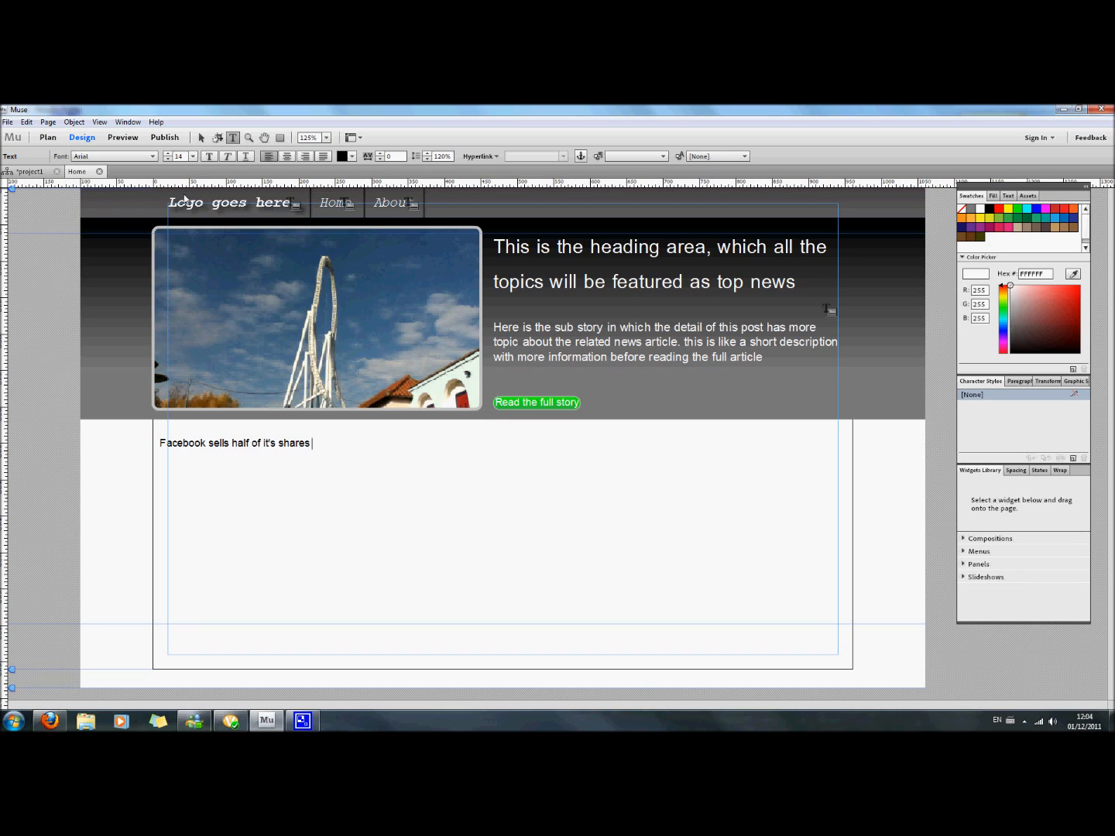
pyautogui.write(' toy')
pyautogui.press('BackSpace')
pyautogui.write('Yah')
pyautogui.write('hoo')
pyautogui.press('BackSpace')
pyautogui.press('BackSpace')
pyautogui.press('BackSpace')
pyautogui.press('BackSpace')
pyautogui.write('hoo')
# Set the headline text in bold Courier New.
pyautogui.click(202, 138)
pyautogui.moveTo(493, 474); pyautogui.dragTo(159, 444)
pyautogui.doubleClick(354, 448)
pyautogui.click(148, 157)
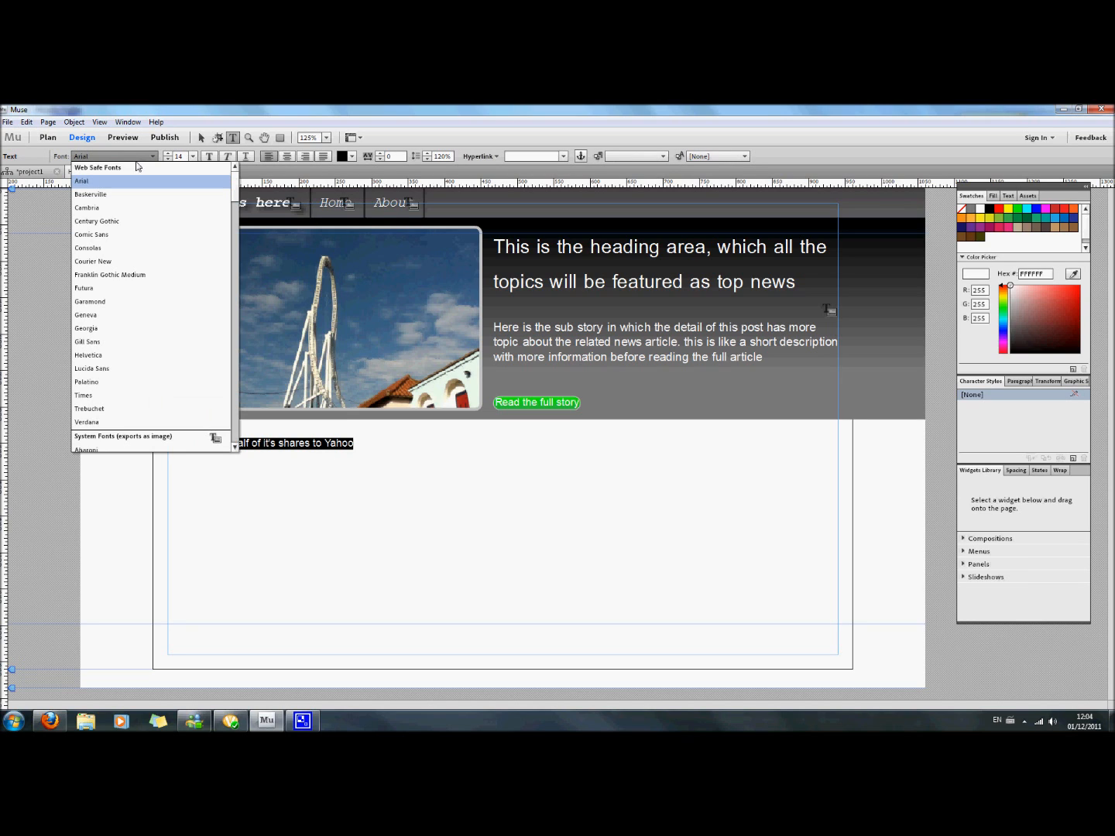
pyautogui.moveTo(235, 199); pyautogui.dragTo(233, 248)
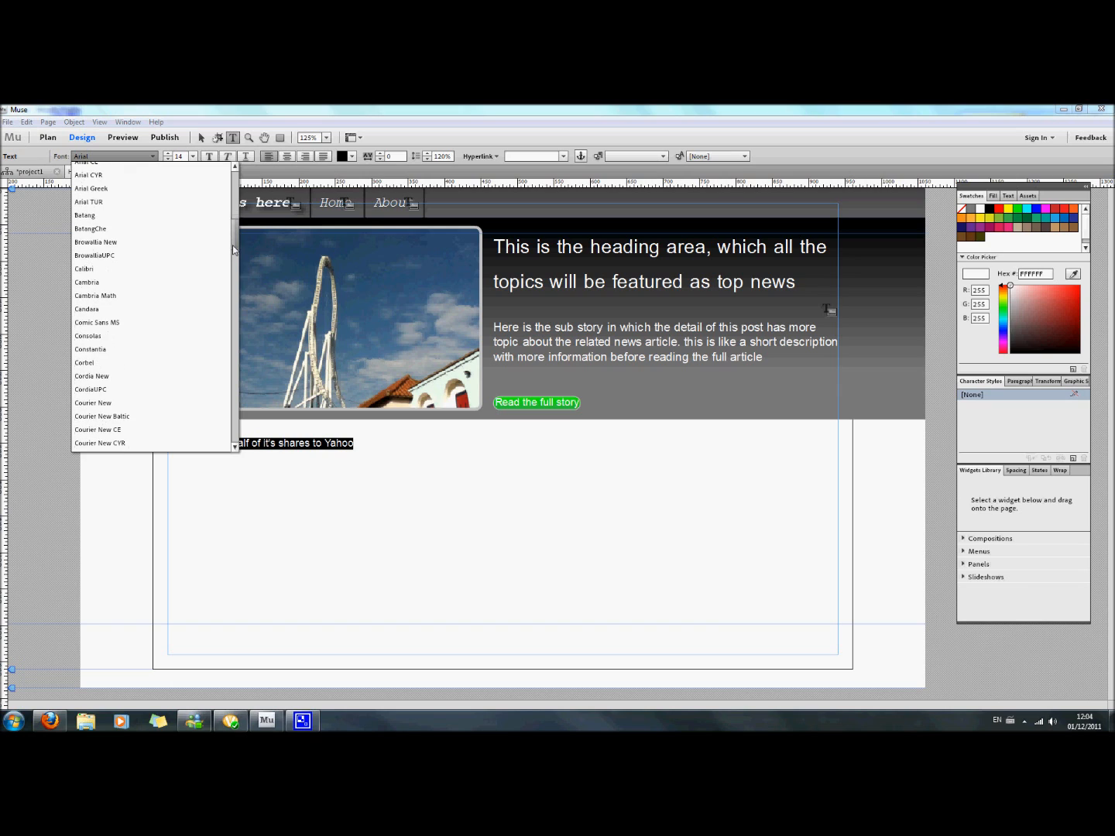
pyautogui.click(113, 403)
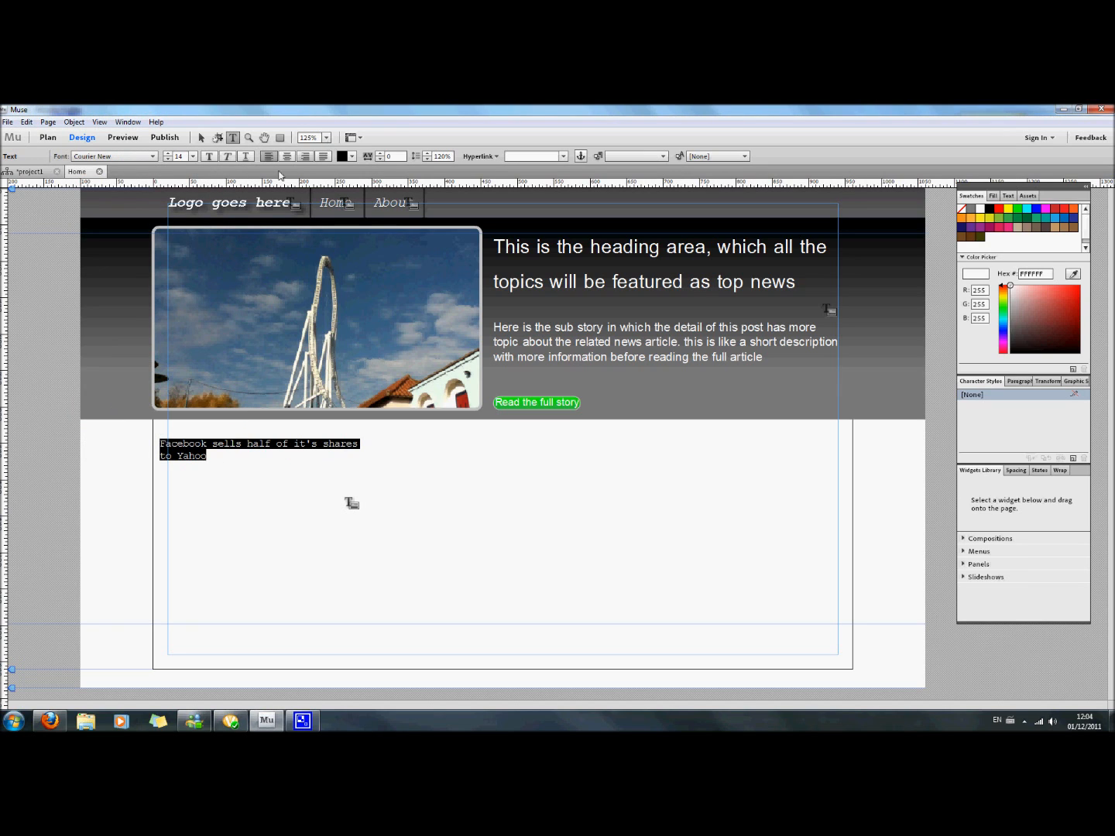
pyautogui.click(211, 157)
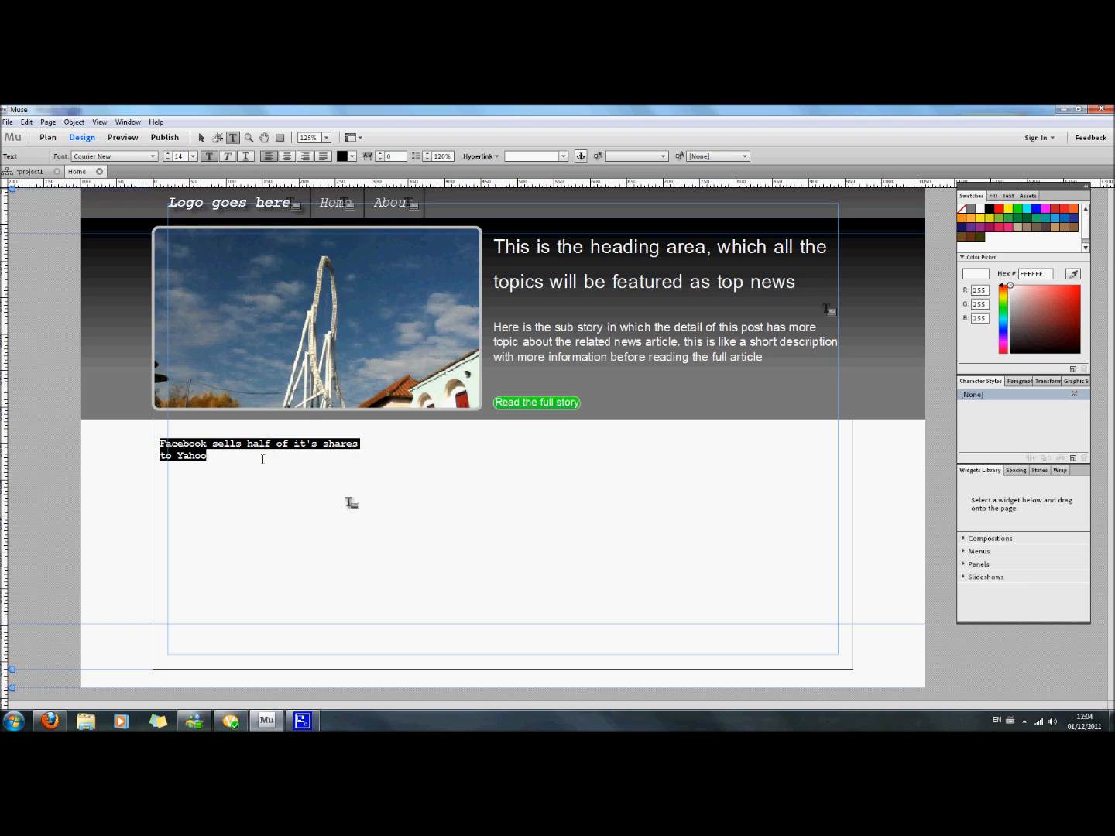
# Align the headline frame's left edge with the page edge, widen it to about 303 px and place it directly below the banner.
pyautogui.click(200, 136)
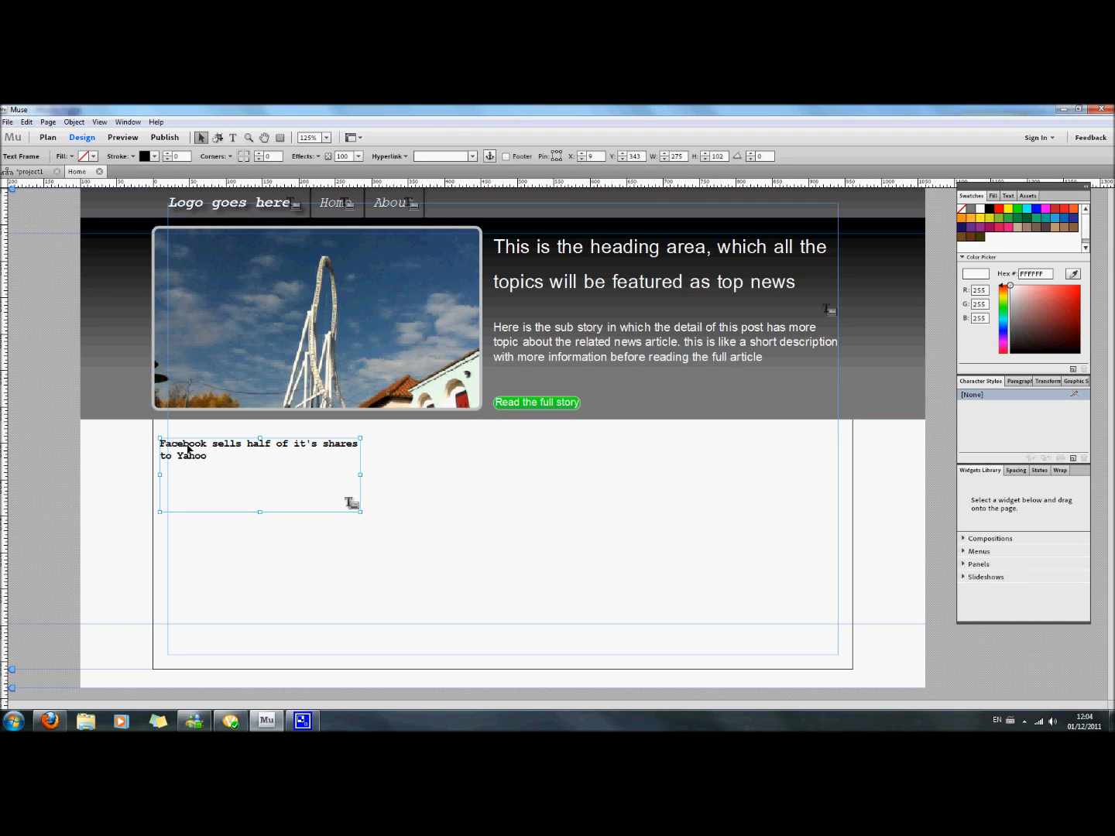
pyautogui.moveTo(159, 474); pyautogui.dragTo(157, 465)
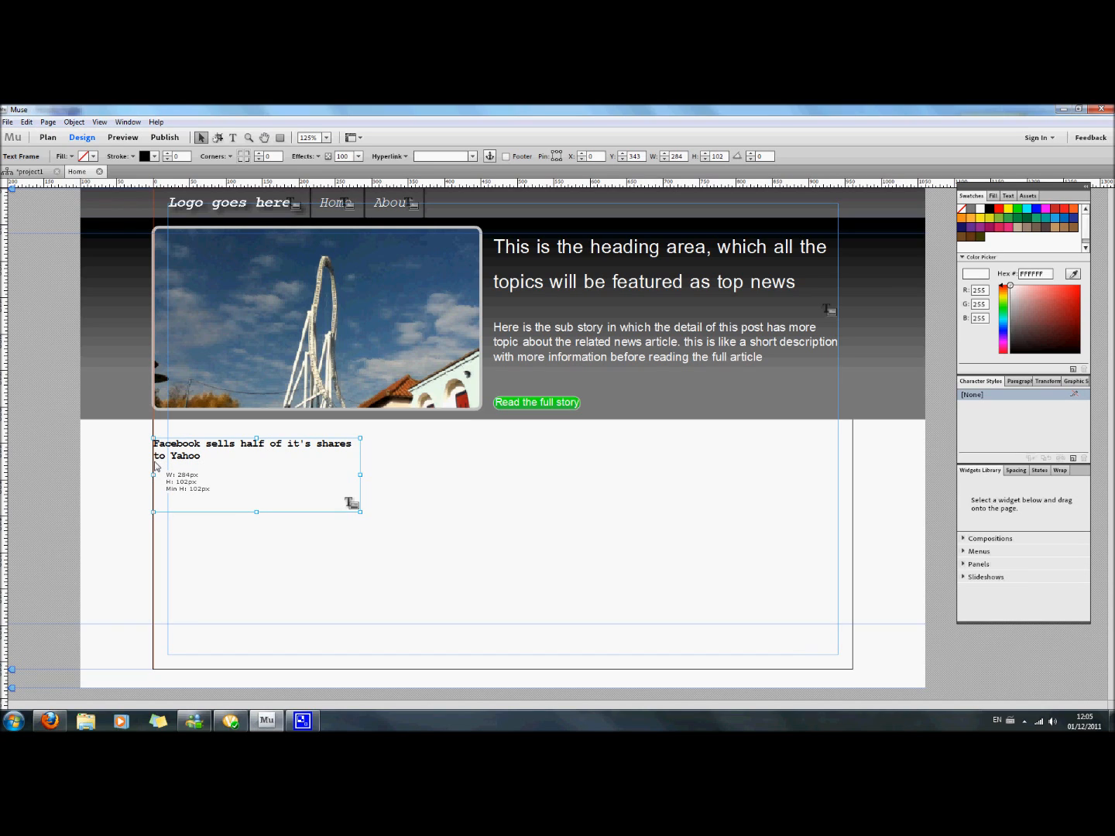
pyautogui.moveTo(156, 466); pyautogui.dragTo(212, 461)
pyautogui.moveTo(355, 463); pyautogui.dragTo(372, 463)
pyautogui.moveTo(263, 497); pyautogui.dragTo(278, 451)
pyautogui.click(275, 512)
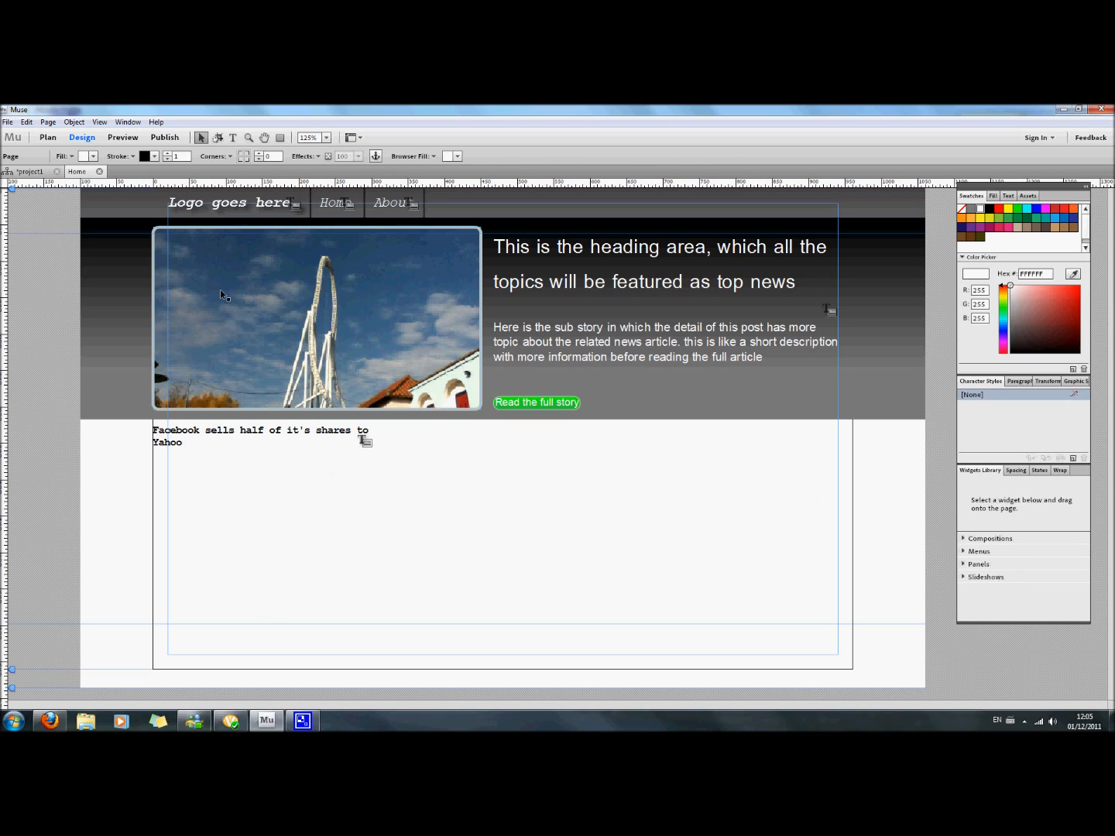
# Below the headline, add "Facebook has decided to sell half of it's shares to yahoo, this is a big step forward for Yahoo. And now is the waiting game.".
pyautogui.click(232, 137)
pyautogui.moveTo(157, 464); pyautogui.dragTo(366, 502)
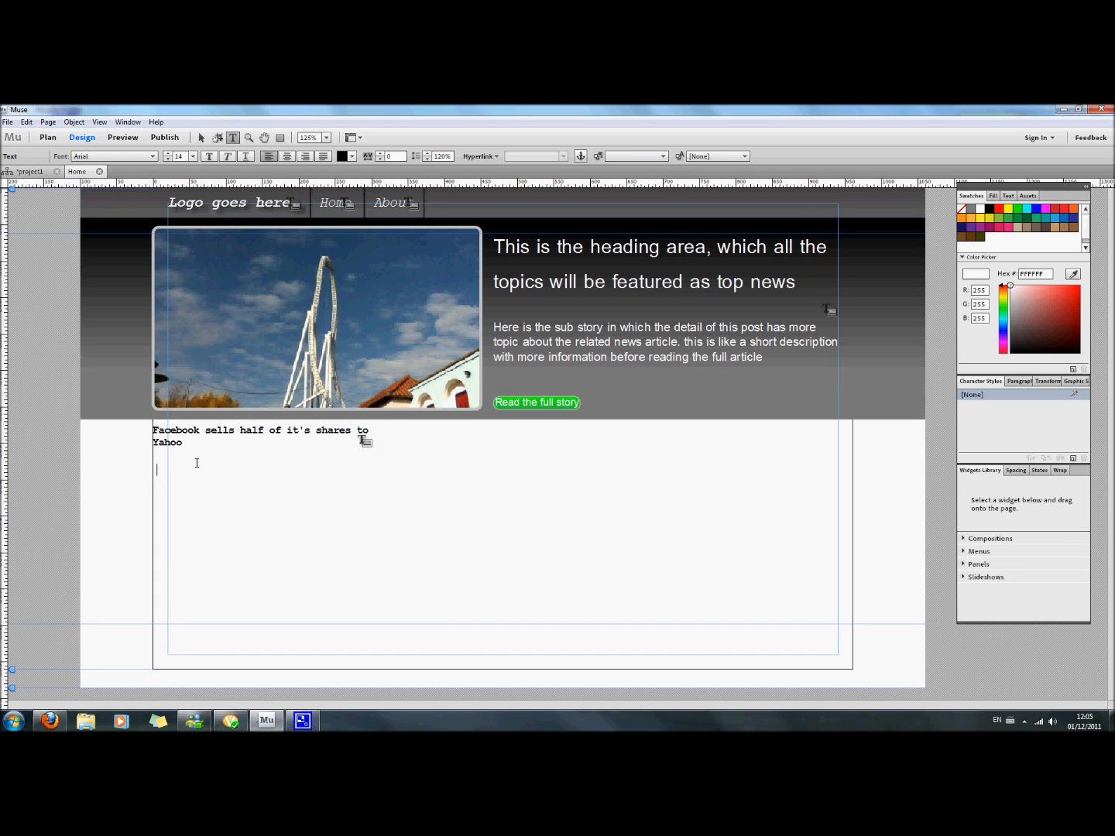
pyautogui.write("Facebook has decided to sell half of it's shares to ya")
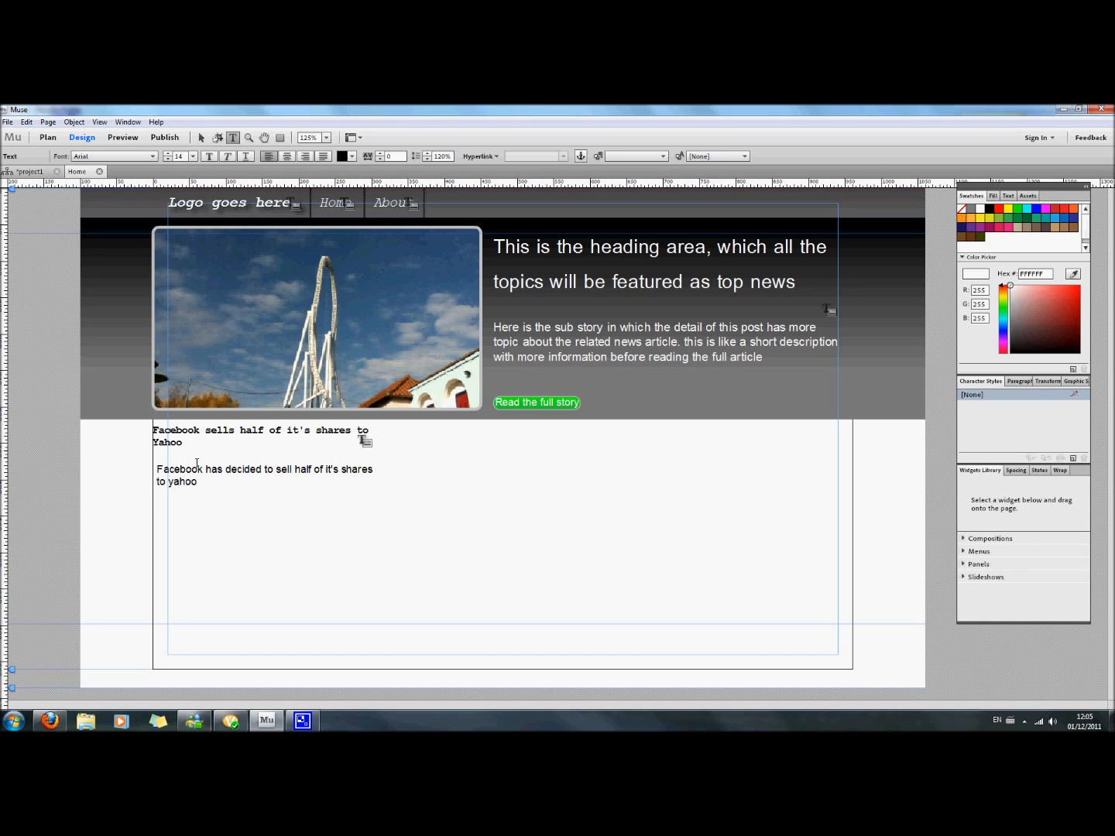
pyautogui.write('hoo, this is a big step forward for Yahoo.')
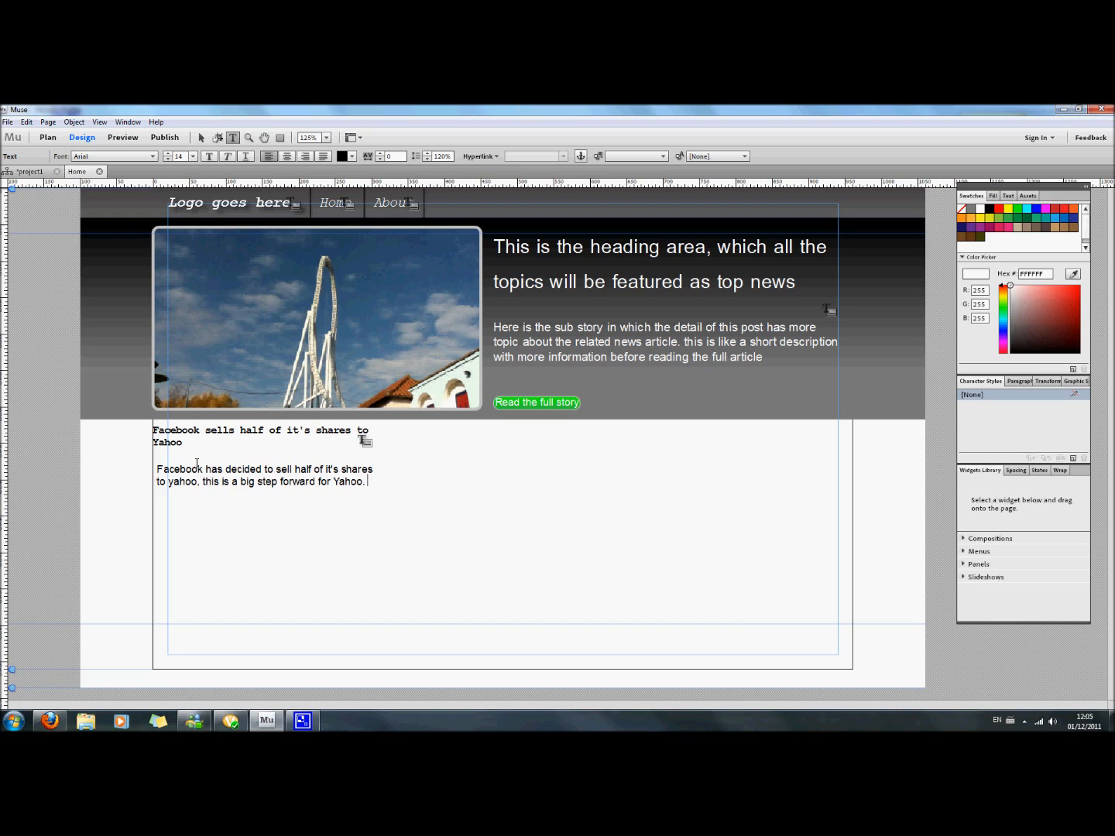
pyautogui.write('And now is the waiting game.')
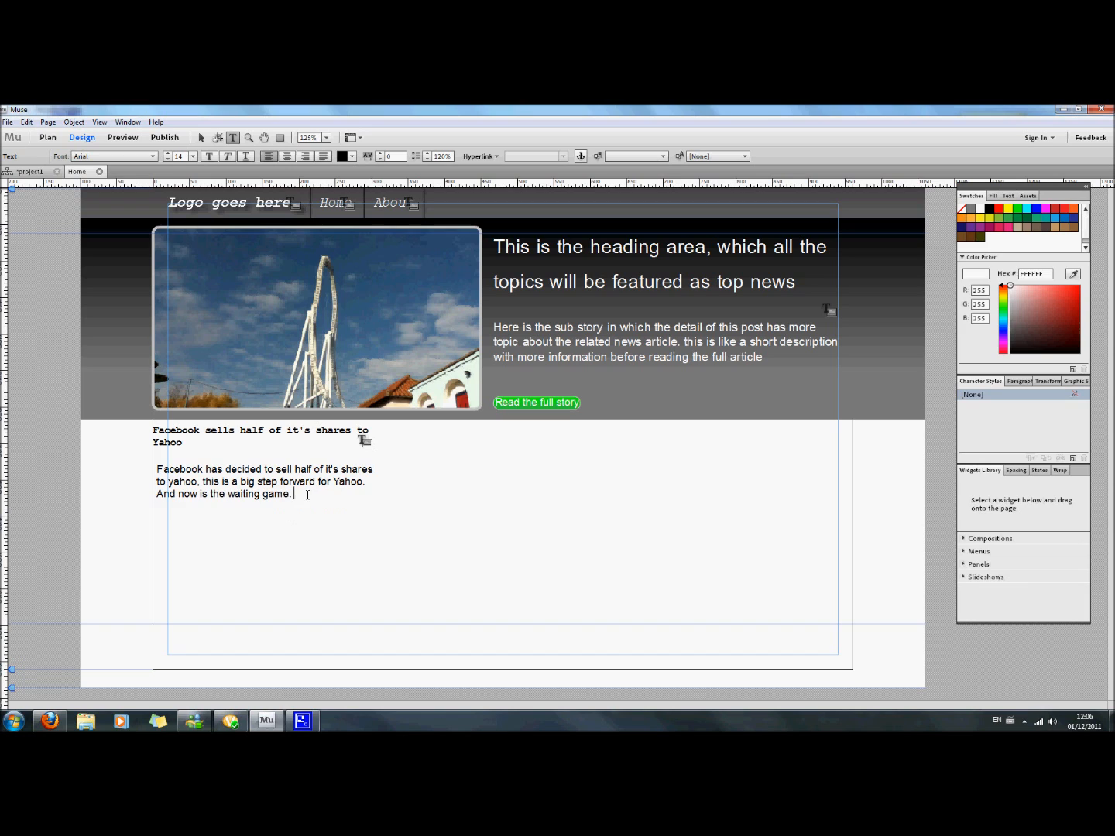
# Move the body text frame up directly beneath the headline, aligned with its left edge.
pyautogui.moveTo(302, 492); pyautogui.dragTo(151, 474)
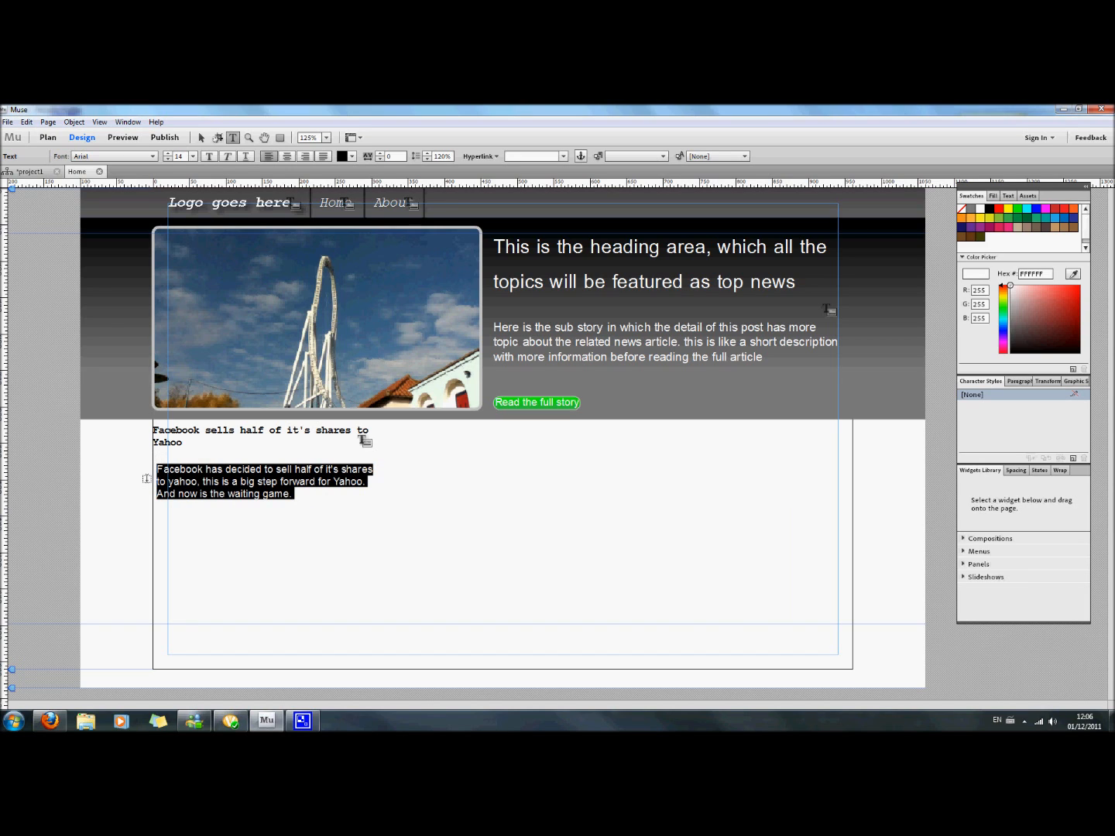
pyautogui.click(202, 137)
pyautogui.click(284, 479)
pyautogui.moveTo(284, 479); pyautogui.dragTo(281, 470)
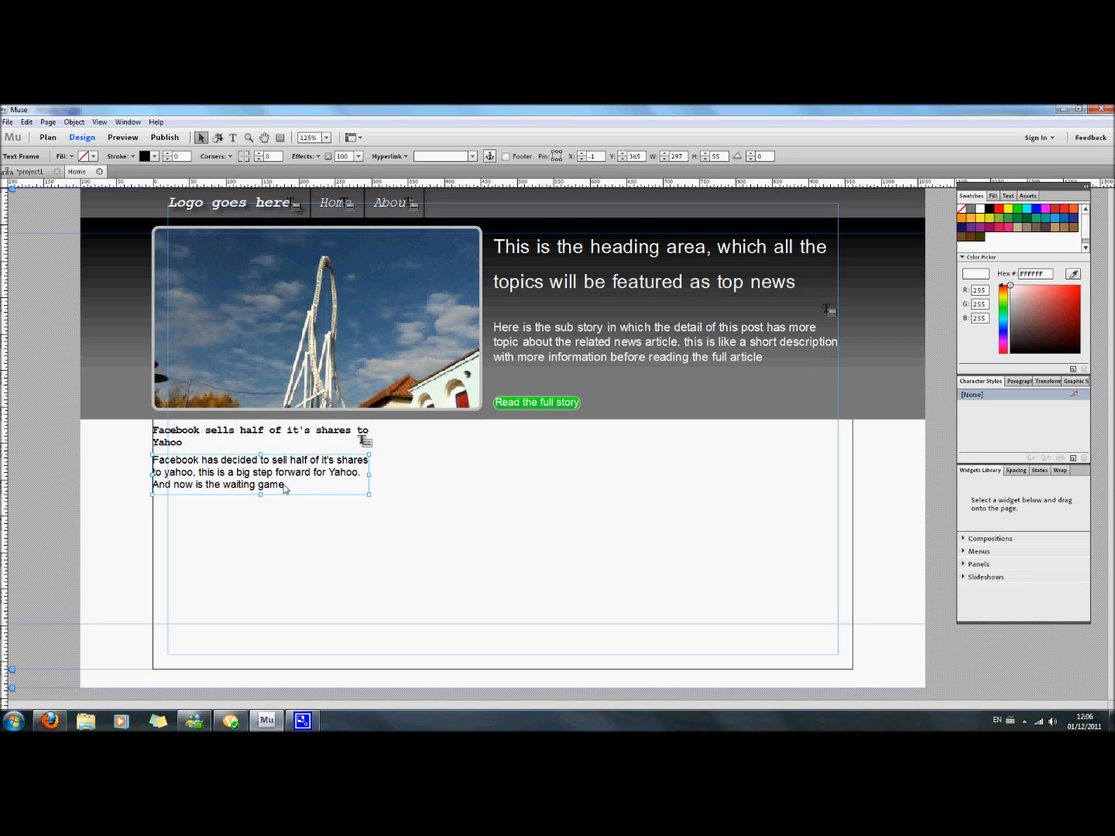
# Copy the whole body paragraph and paste it once more at the end of the same text frame.
pyautogui.click(233, 137)
pyautogui.click(263, 486)
pyautogui.moveTo(292, 484); pyautogui.dragTo(148, 456)
pyautogui.hotkey('ctrl', 'c')
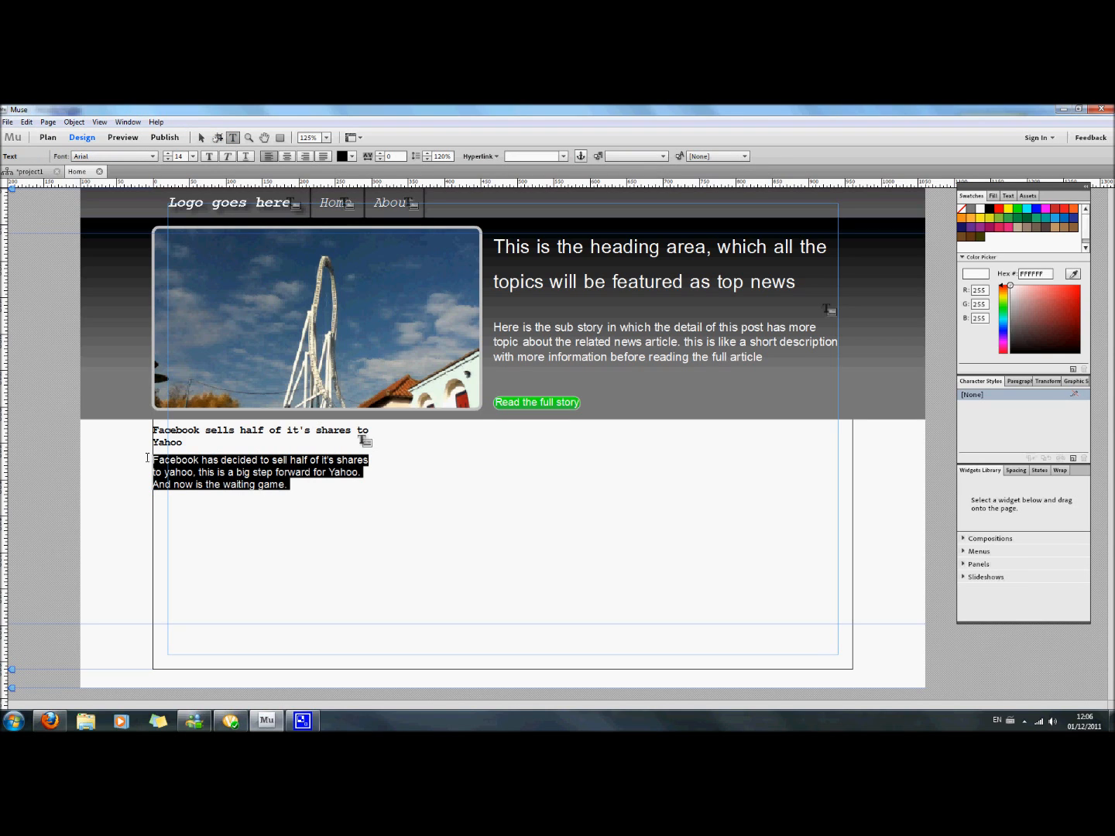
pyautogui.click(313, 486)
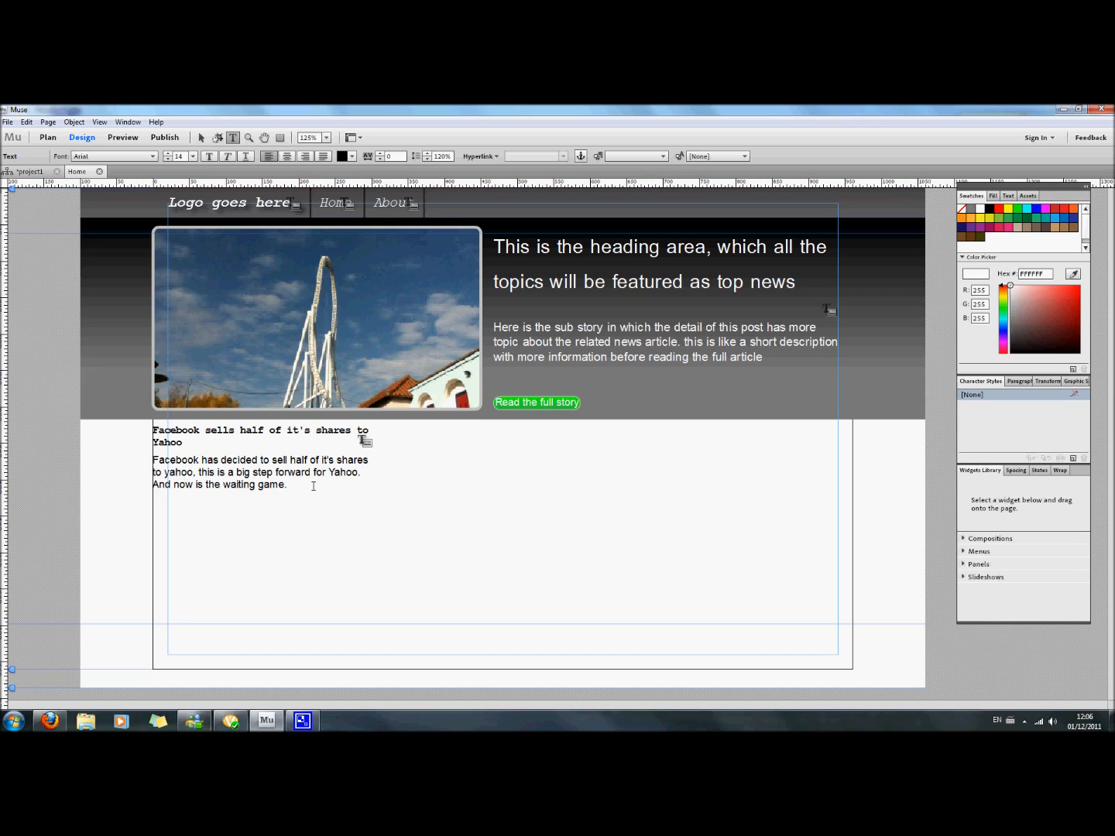
pyautogui.hotkey('ctrl', 'v')
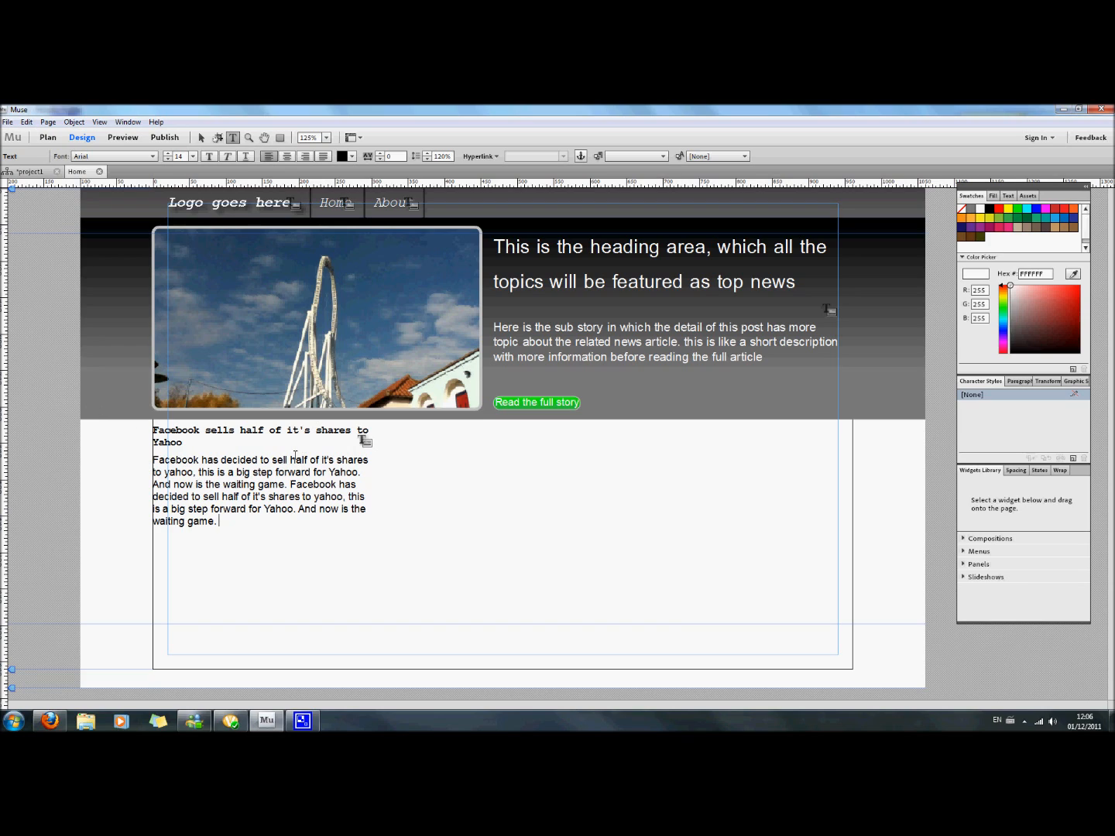
# Set the headline's font size to 15.
pyautogui.moveTo(194, 439); pyautogui.dragTo(154, 431)
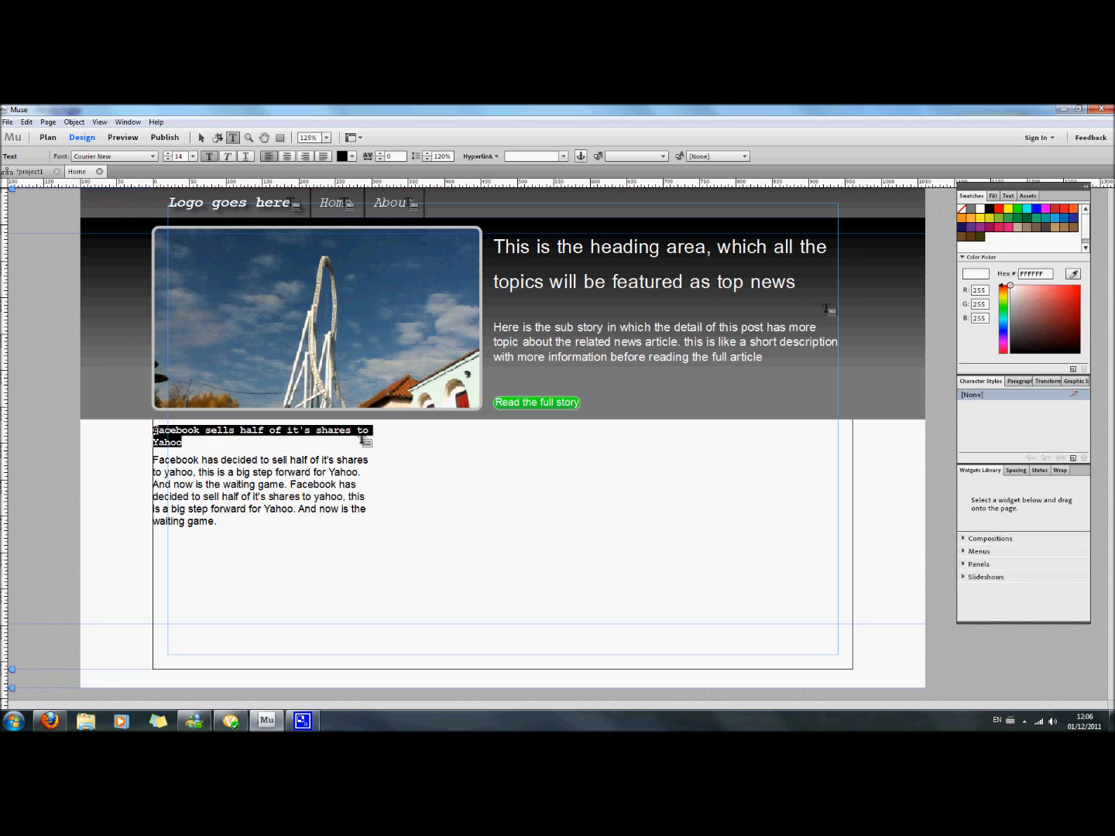
pyautogui.click(166, 153)
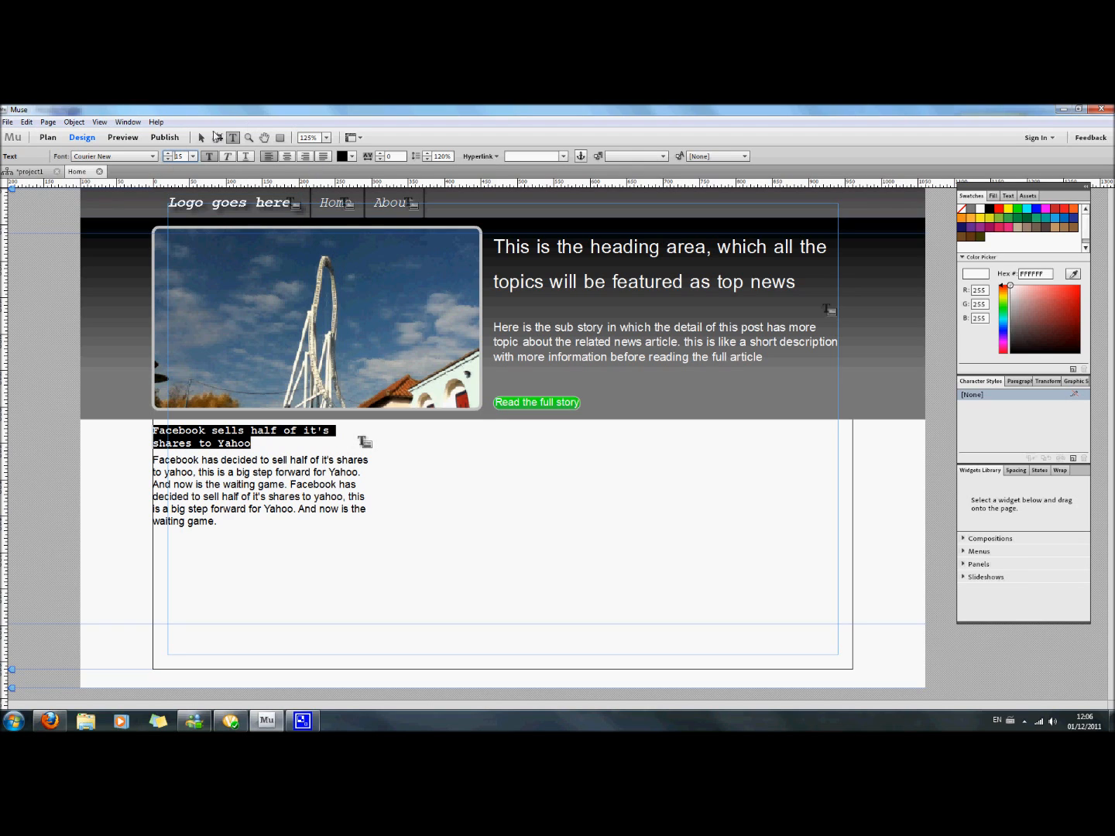
pyautogui.click(540, 563)
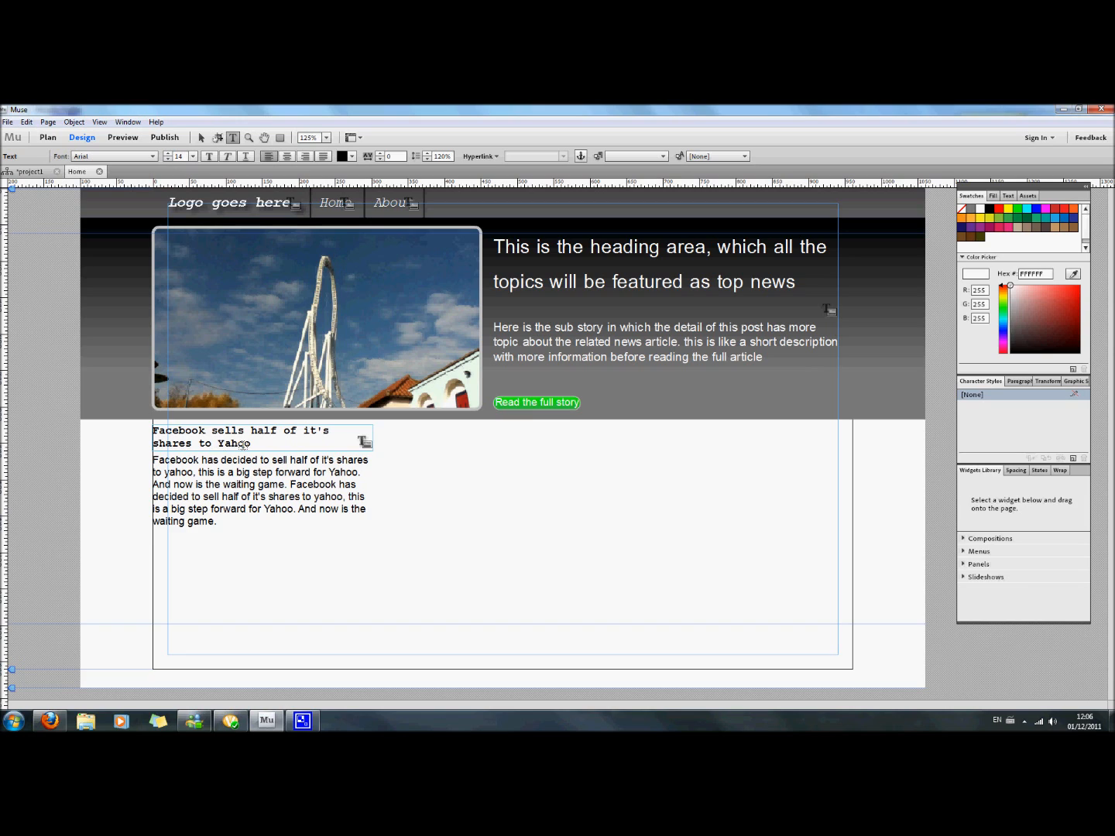
# Set the body paragraph's font size to 13.
pyautogui.click(247, 510)
pyautogui.moveTo(233, 522); pyautogui.dragTo(136, 446)
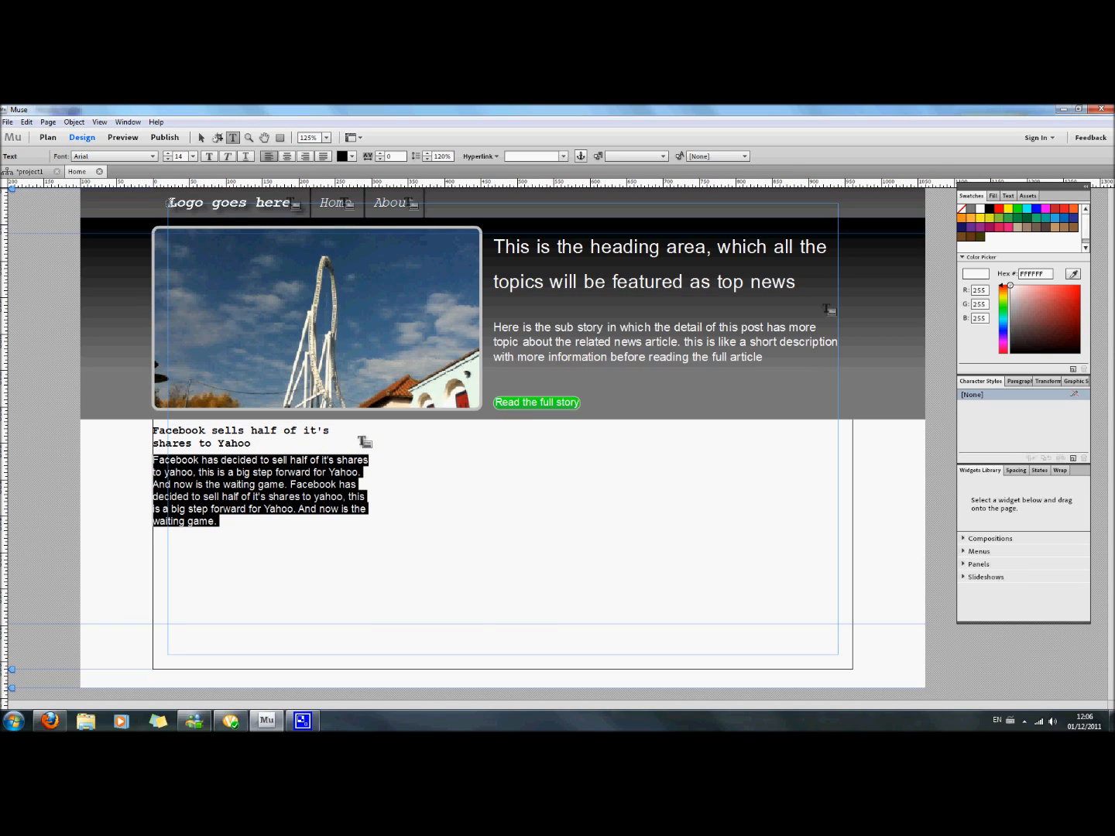
pyautogui.click(168, 159)
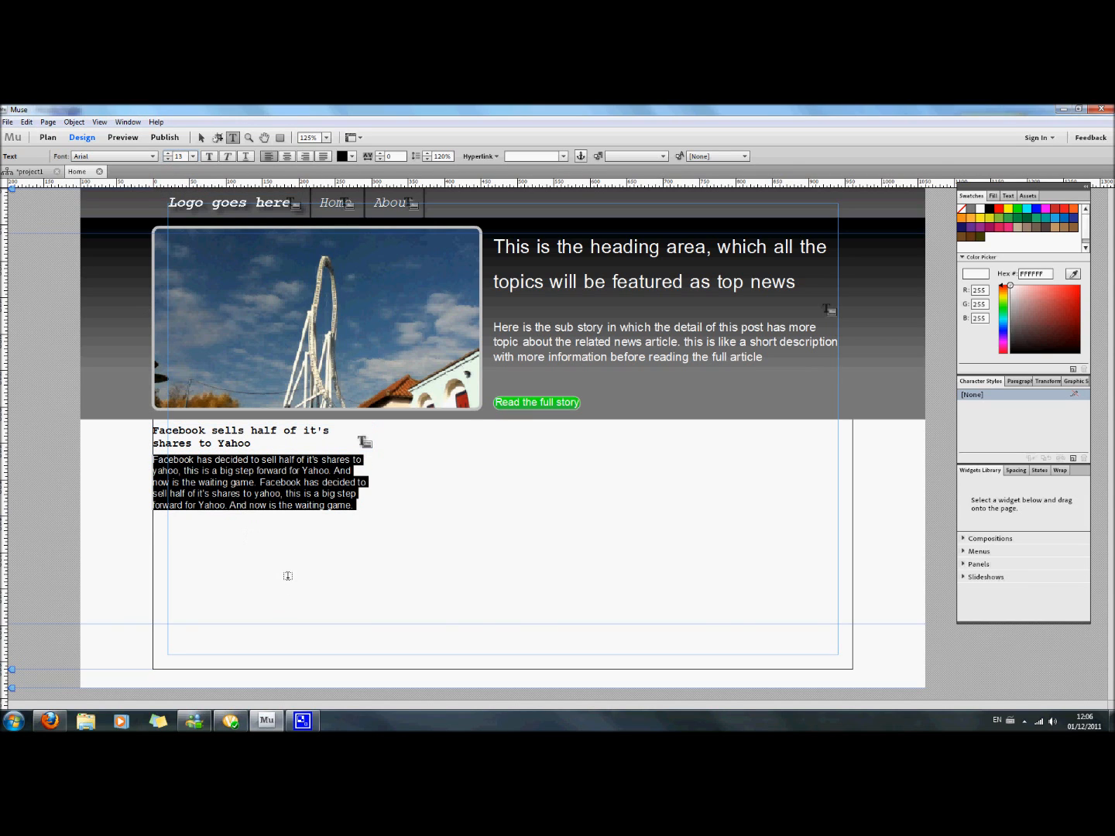
pyautogui.click(201, 137)
pyautogui.click(353, 600)
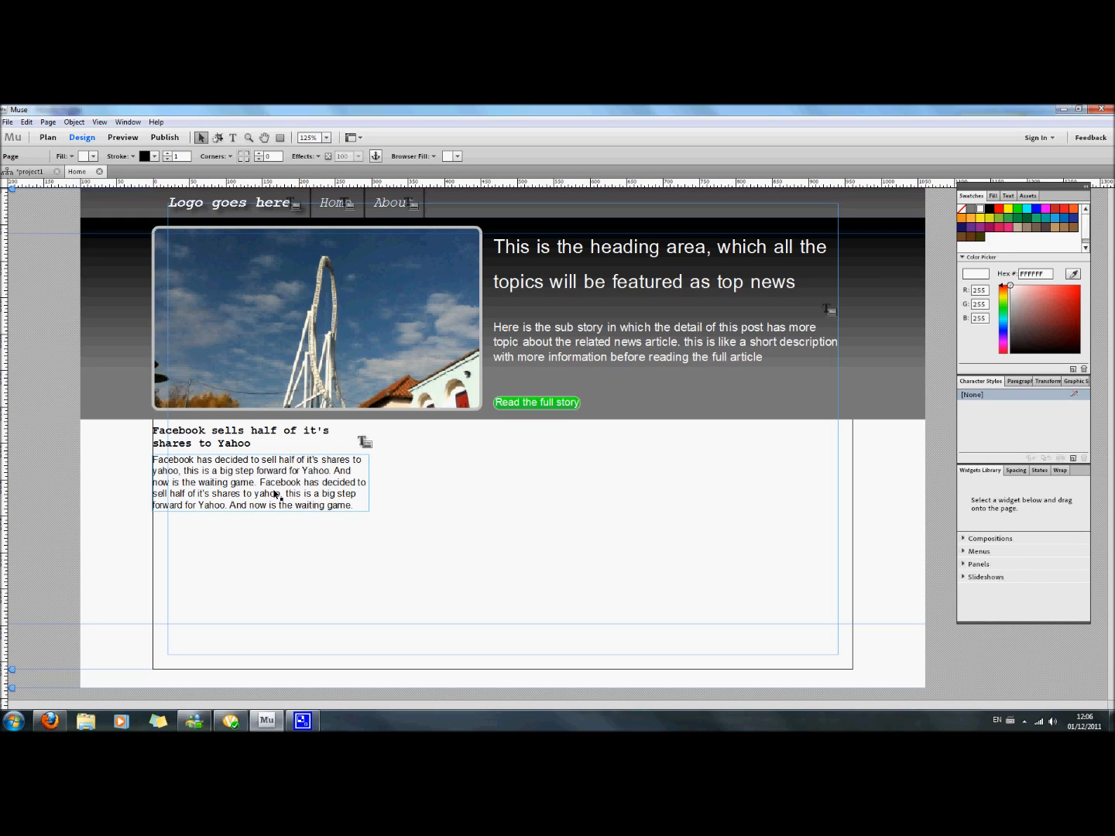
# Move the headline and body frames to the right to X 164 with their left edges aligned, leaving a gap between them.
pyautogui.moveTo(286, 485); pyautogui.dragTo(396, 484)
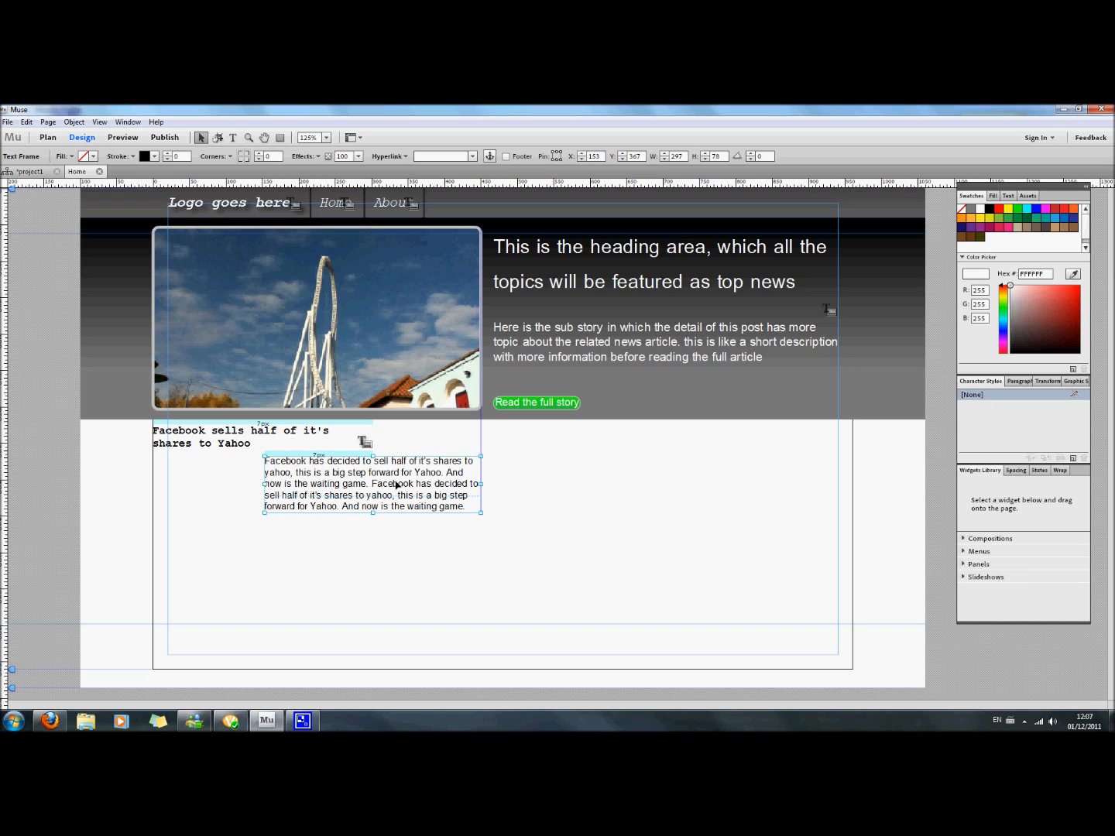
pyautogui.moveTo(395, 484)
pyautogui.mouseDown()
pyautogui.moveTo(279, 493)
pyautogui.moveTo(391, 489)
pyautogui.moveTo(394, 502)
pyautogui.mouseUp()
pyautogui.moveTo(209, 450); pyautogui.dragTo(334, 453)
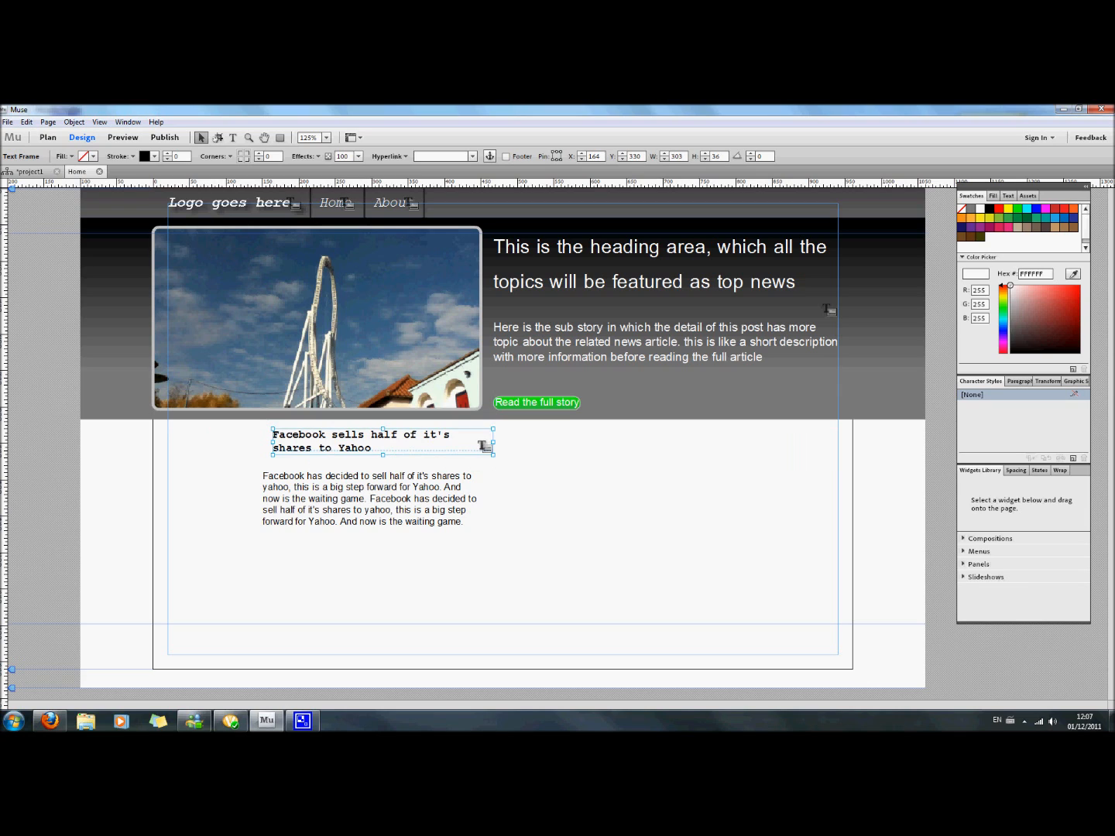
pyautogui.moveTo(383, 497); pyautogui.dragTo(395, 498)
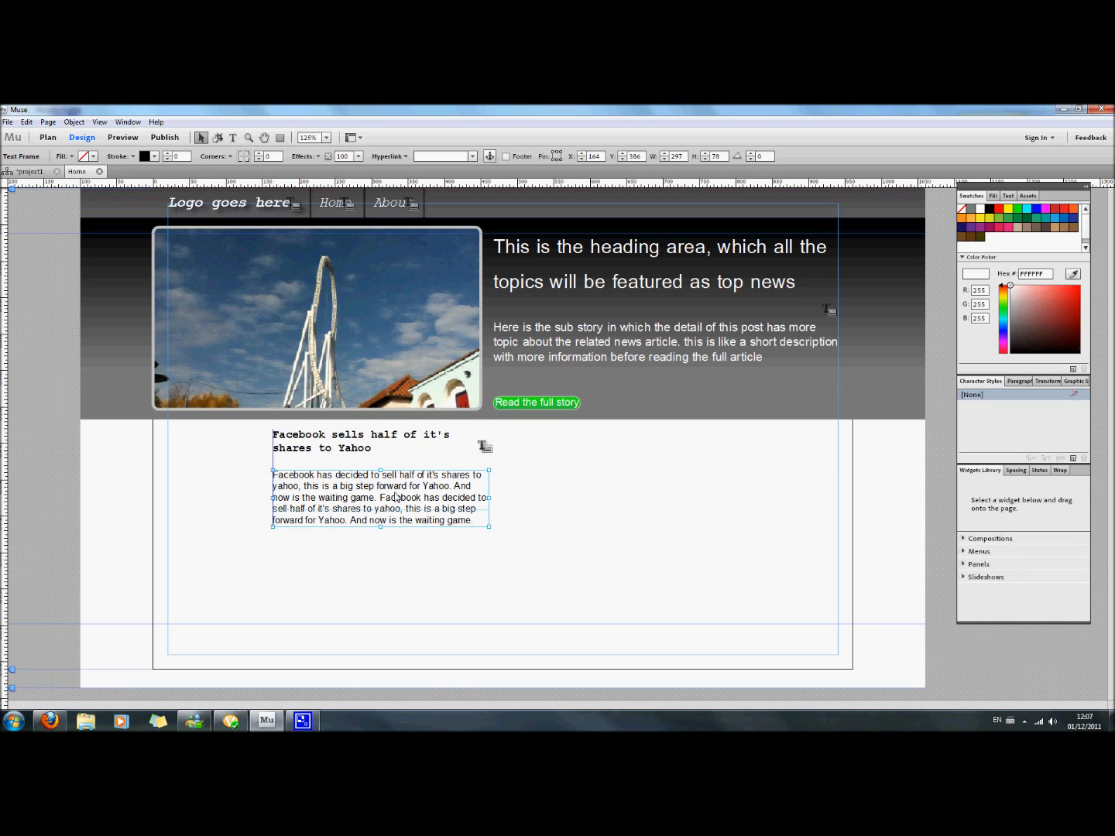
pyautogui.click(348, 568)
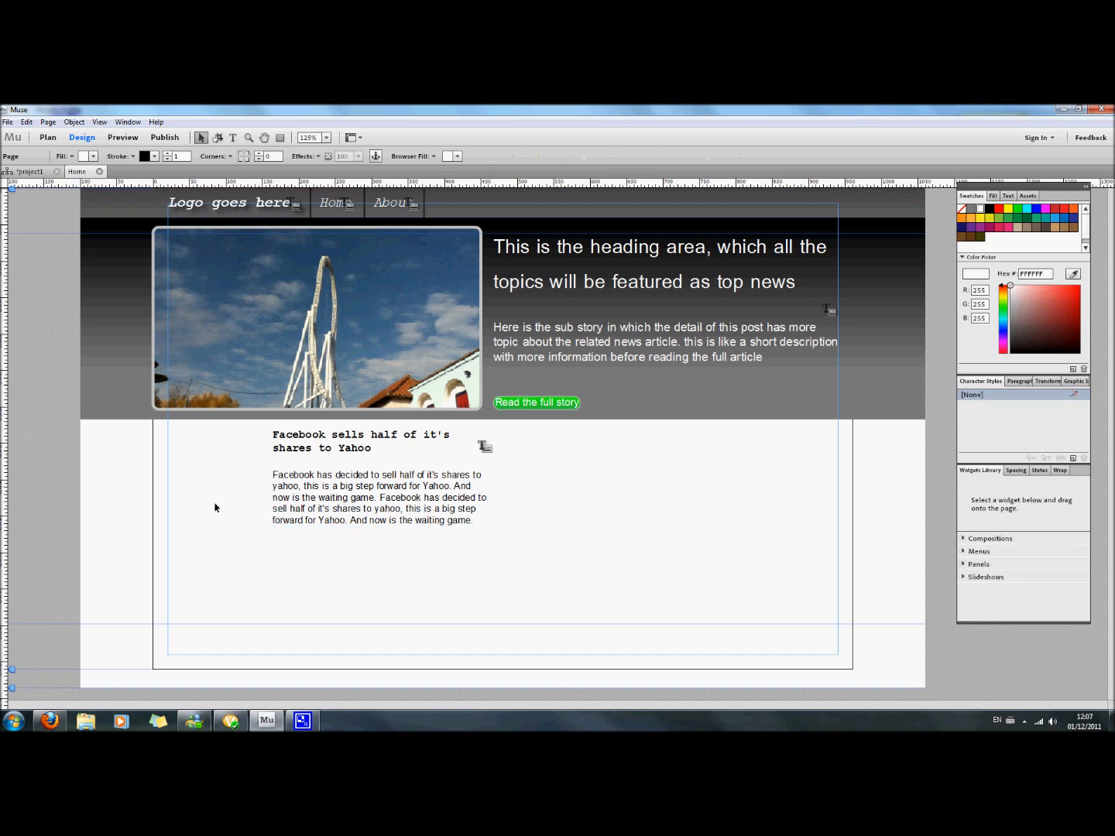
# Extend the headline frame leftward to X 20, about 447 px wide, leaving the body frame in place.
pyautogui.click(359, 449)
pyautogui.moveTo(275, 447); pyautogui.dragTo(169, 452)
pyautogui.click(447, 515)
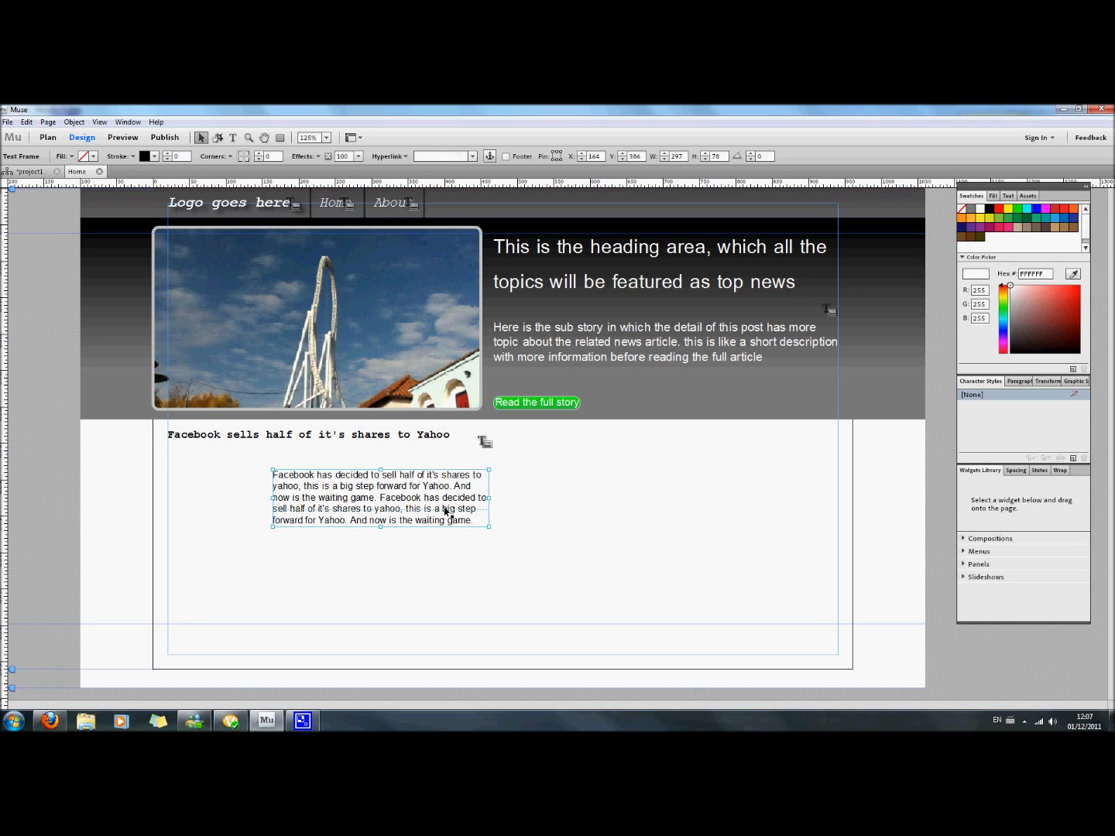
pyautogui.click(453, 439)
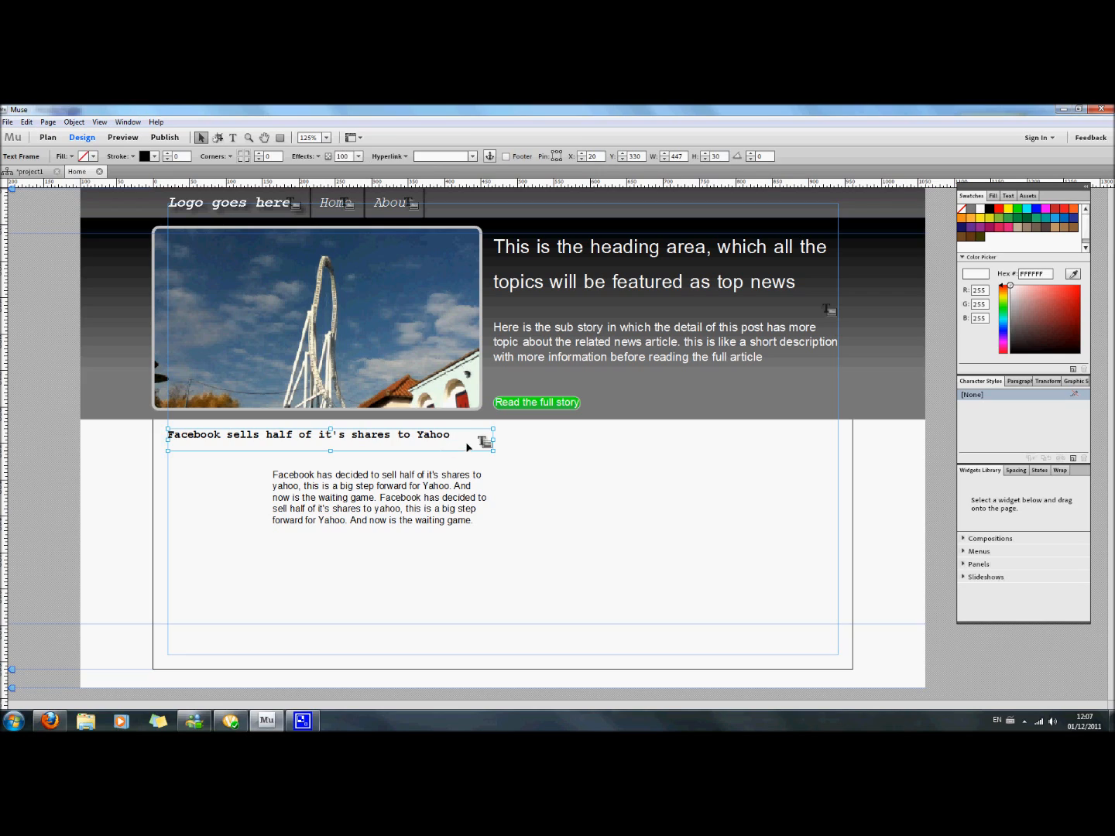
# Append "inc" to the end of the Facebook headline text.
pyautogui.doubleClick(459, 434)
pyautogui.write('inc')
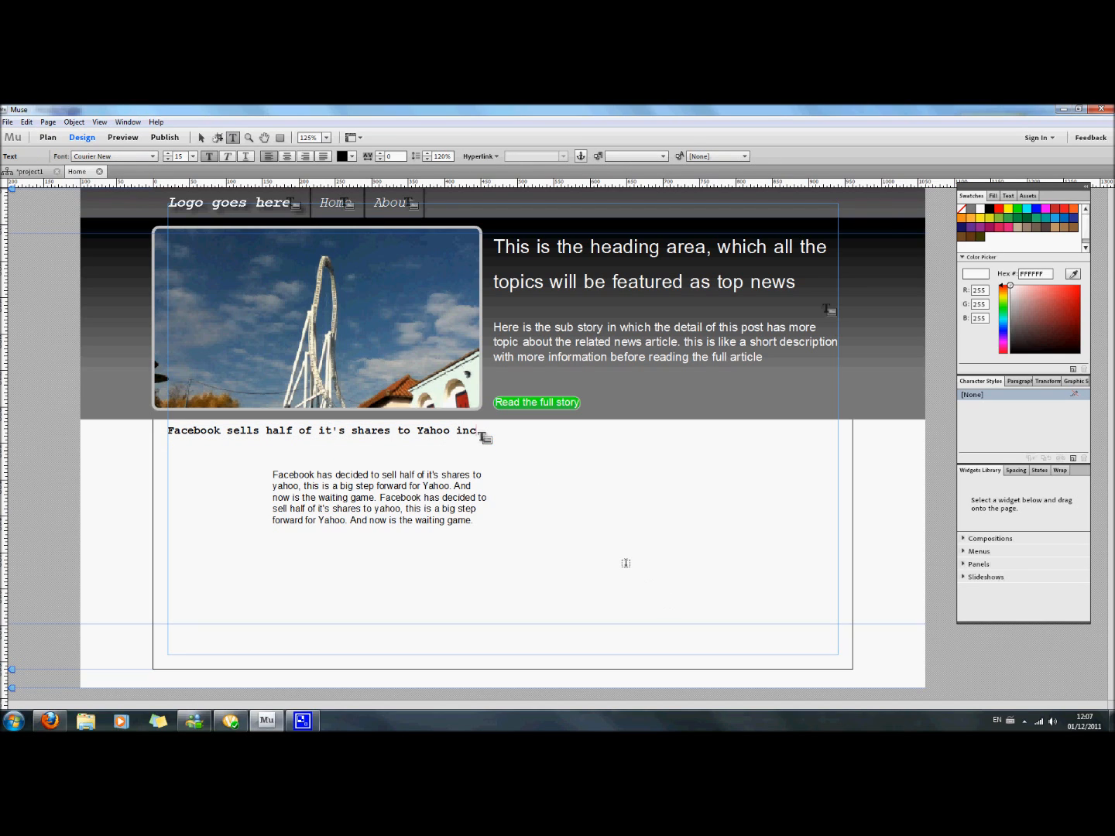
pyautogui.press('Escape')
pyautogui.click(631, 548)
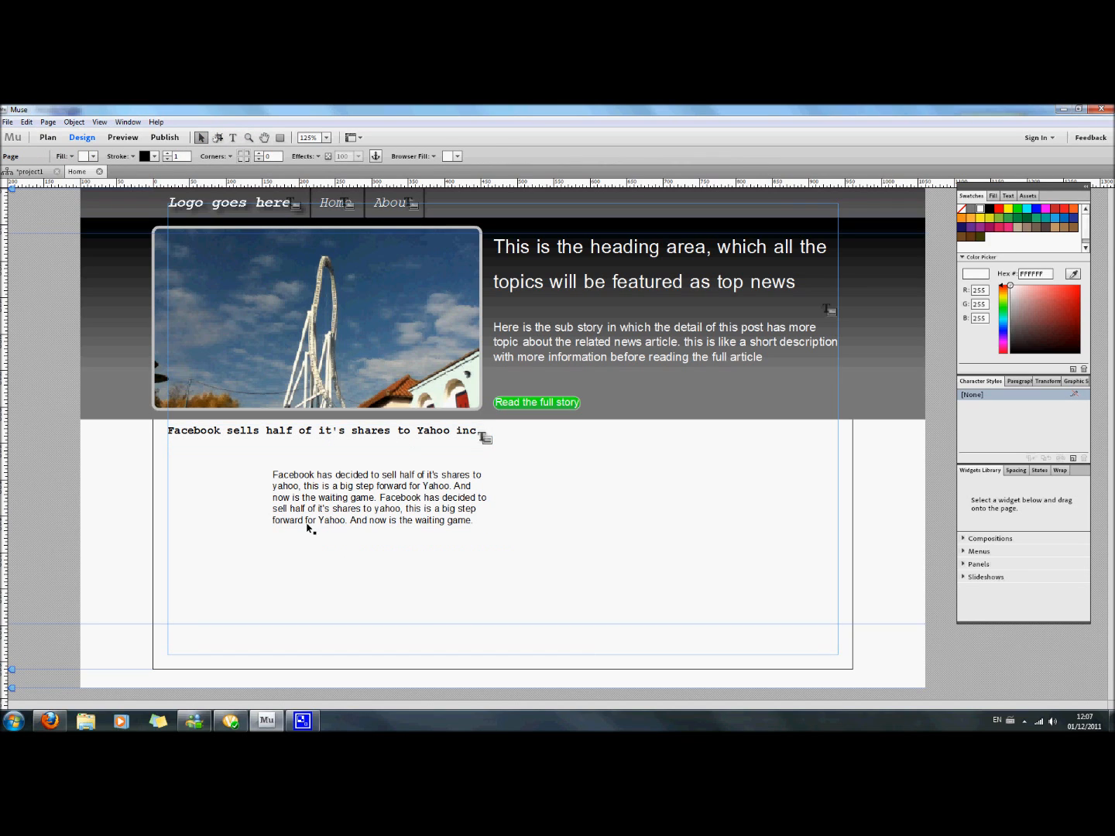
# Place the roulette wheel image below the headline and shrink it to about 103 by 101 px at X 20, Y 343.
pyautogui.click(6, 124)
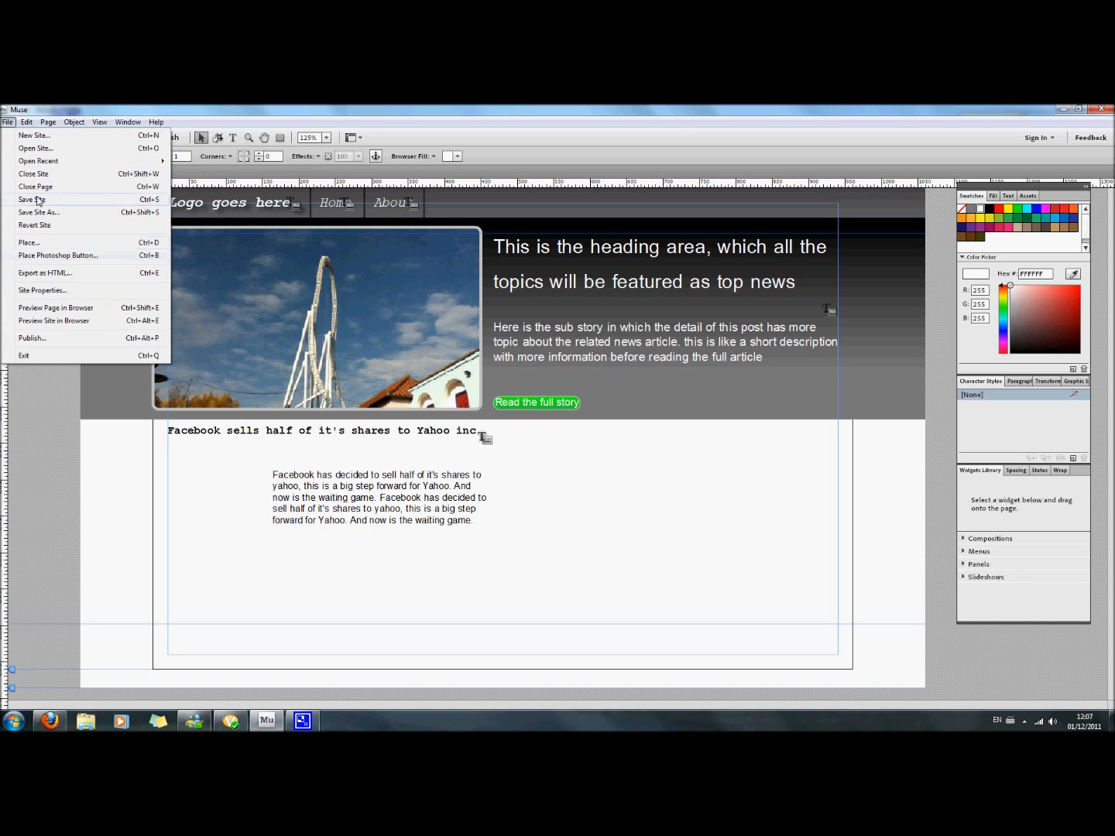
pyautogui.click(42, 242)
pyautogui.click(32, 211)
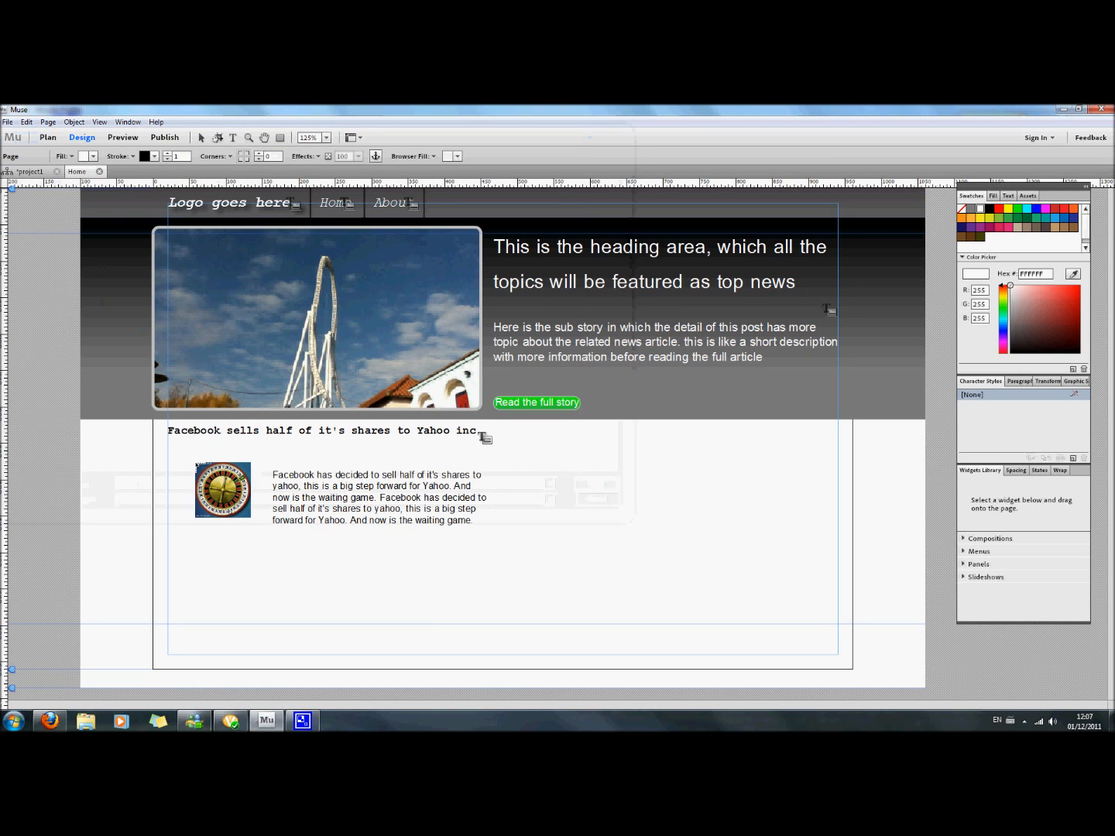
pyautogui.click(190, 436)
pyautogui.scroll(-3, 560, 651)
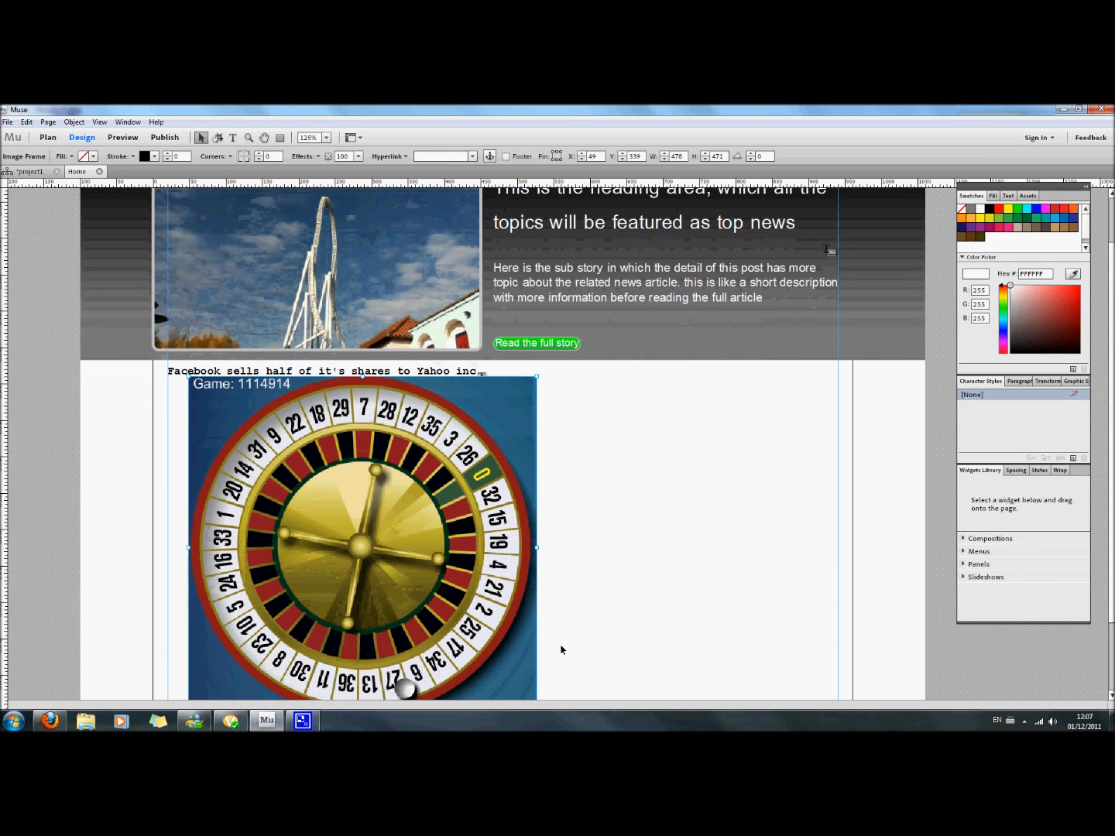
pyautogui.moveTo(425, 501); pyautogui.dragTo(206, 469)
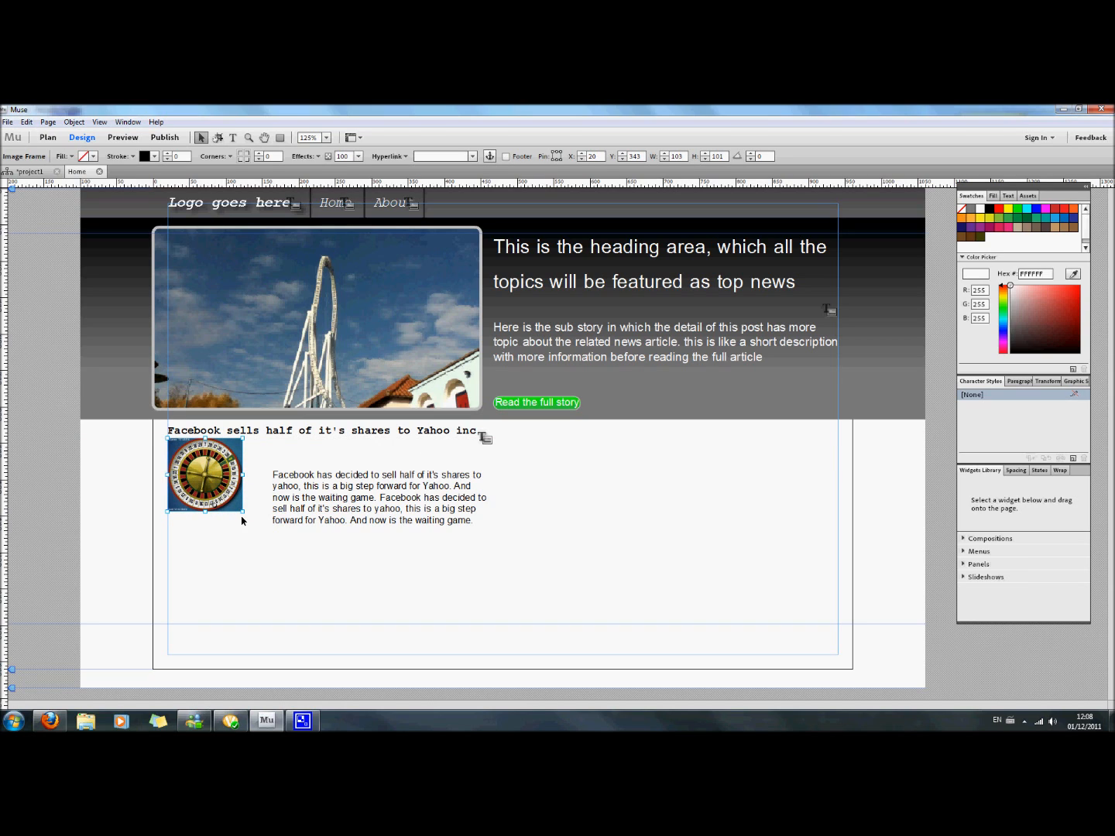
# Enlarge the roulette image slightly and shift it and the headline to the content border, with the headline at X 1, Y 324.
pyautogui.moveTo(241, 511); pyautogui.dragTo(254, 521)
pyautogui.moveTo(197, 467); pyautogui.dragTo(193, 436)
pyautogui.click(205, 432)
pyautogui.click(290, 549)
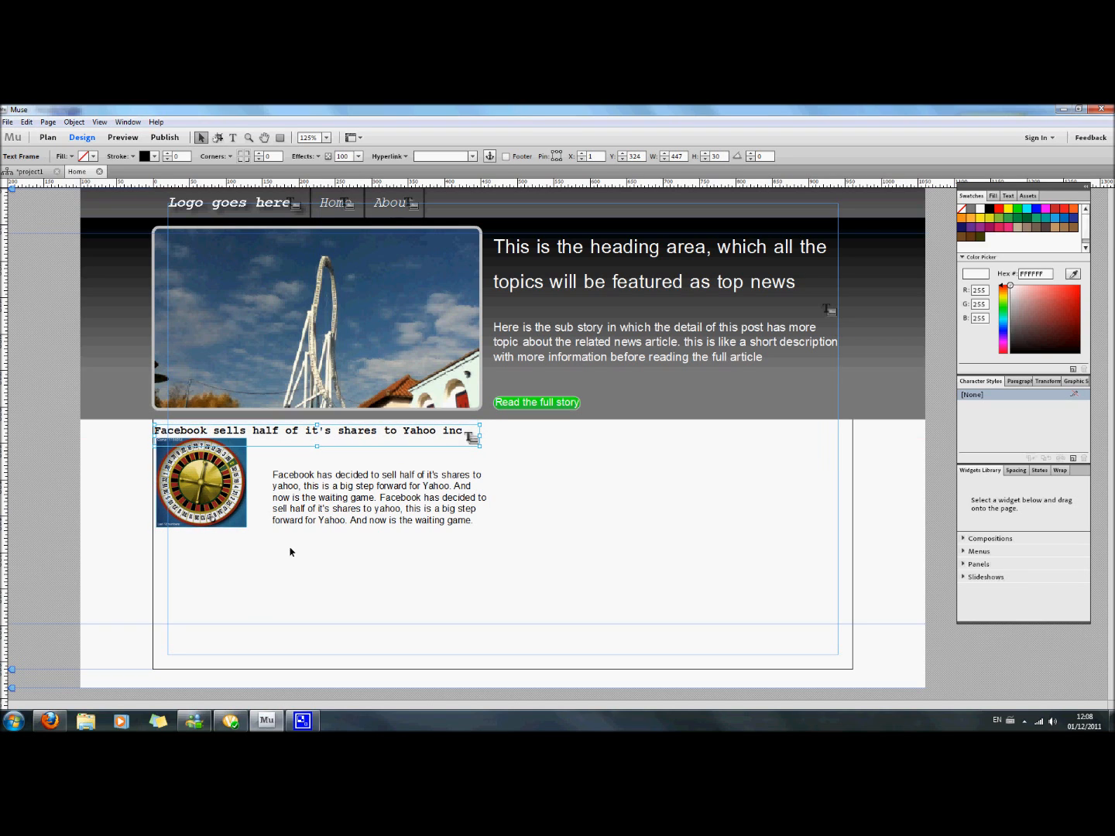
# Move the body text frame beside the roulette image at X 135, Y 342 and resize it to about 315 by 122 px.
pyautogui.click(325, 494)
pyautogui.moveTo(331, 512); pyautogui.dragTo(310, 482)
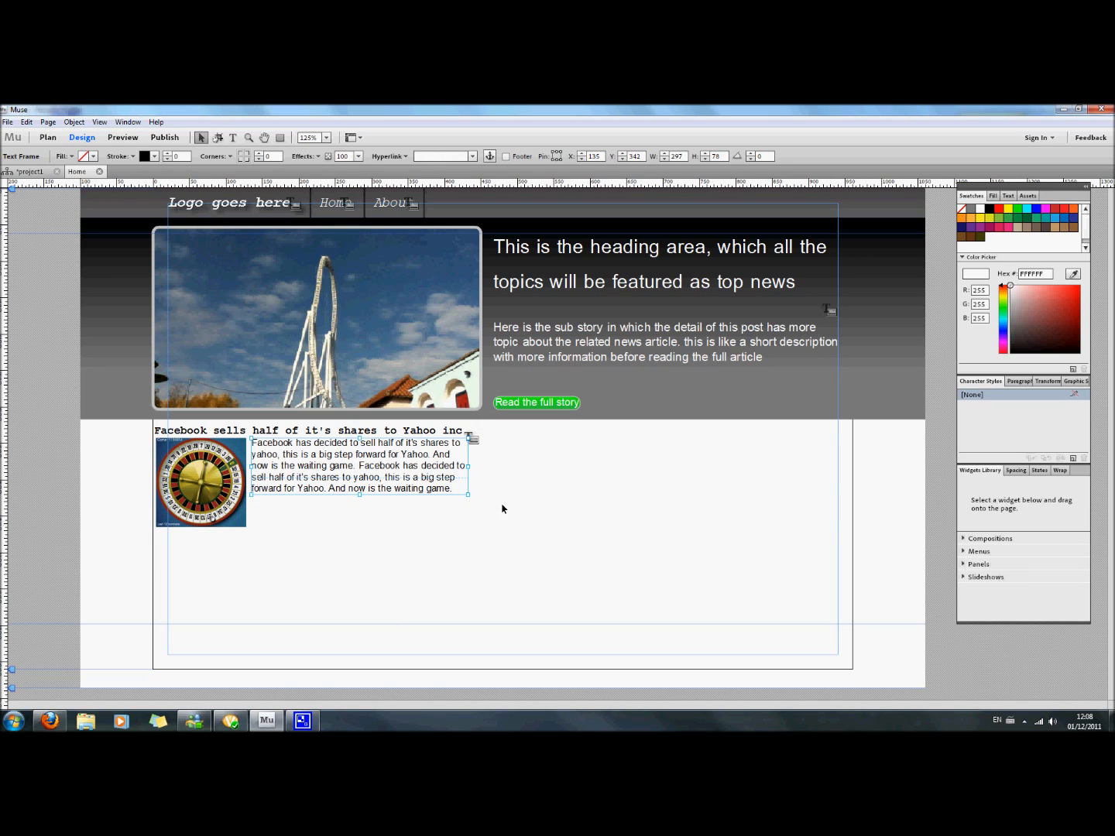
pyautogui.moveTo(469, 496); pyautogui.dragTo(477, 524)
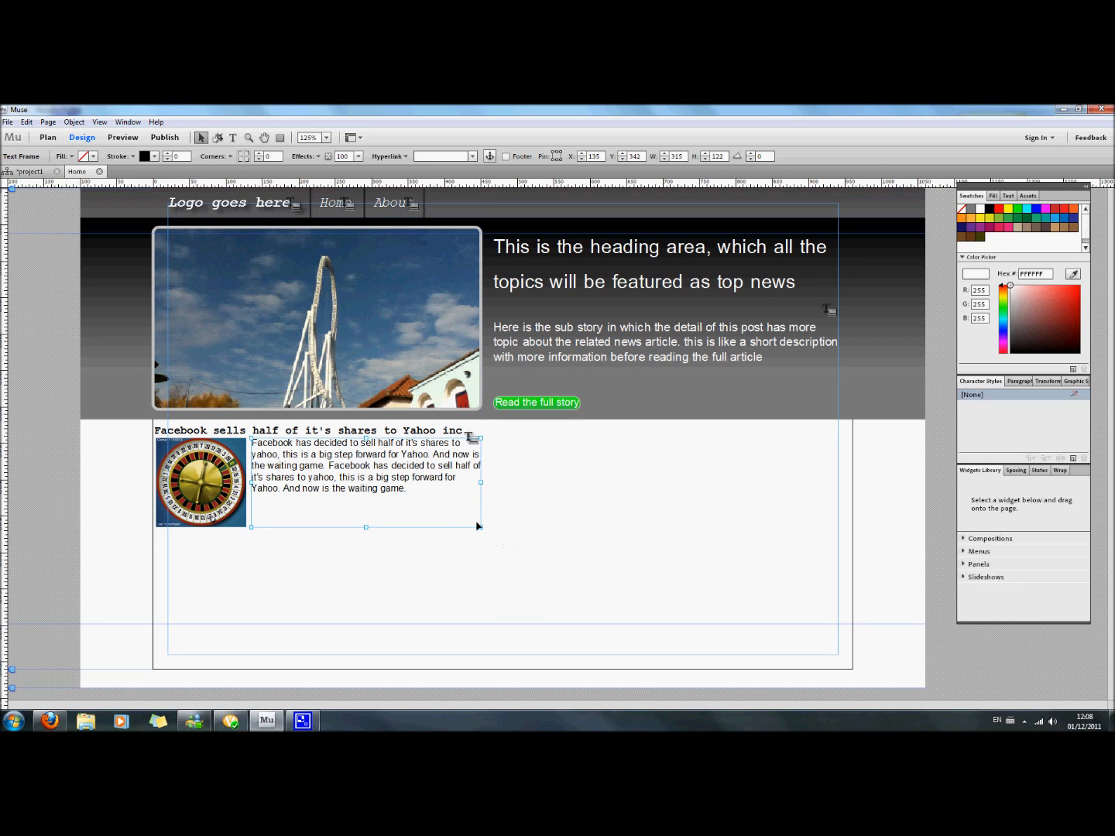
# Lengthen the story by copying its second "Facebook has decided to sell half of it's shares" passage and pasting it at the end.
pyautogui.doubleClick(431, 496)
pyautogui.moveTo(425, 491); pyautogui.dragTo(328, 467)
pyautogui.click(329, 467)
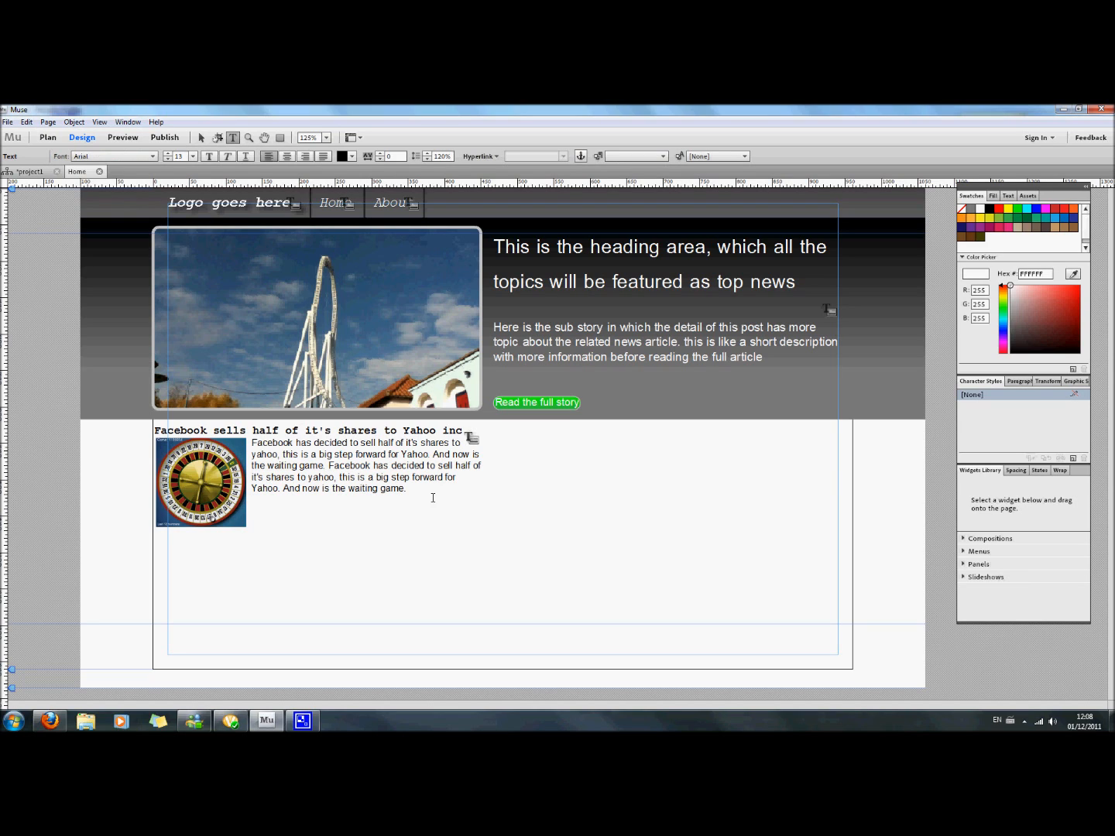
pyautogui.moveTo(411, 487); pyautogui.dragTo(325, 466)
pyautogui.hotkey('ctrl', 'c')
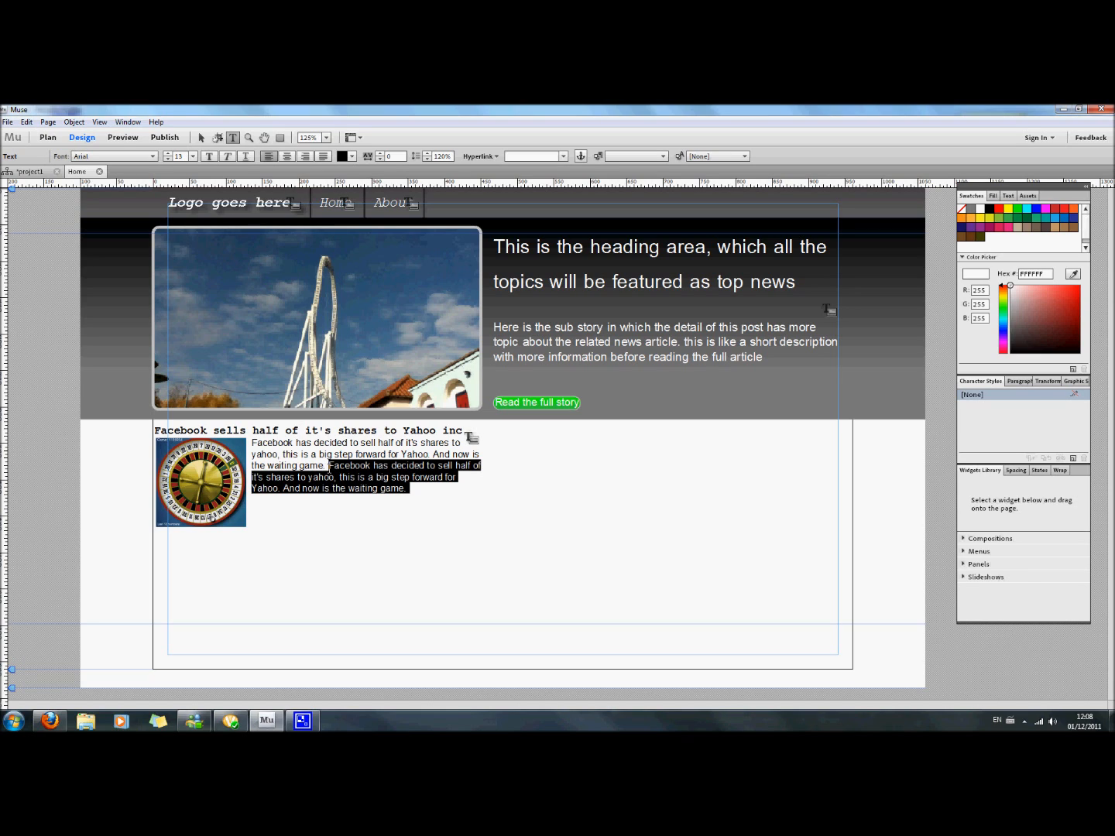
pyautogui.click(434, 489)
pyautogui.hotkey('ctrl', 'v')
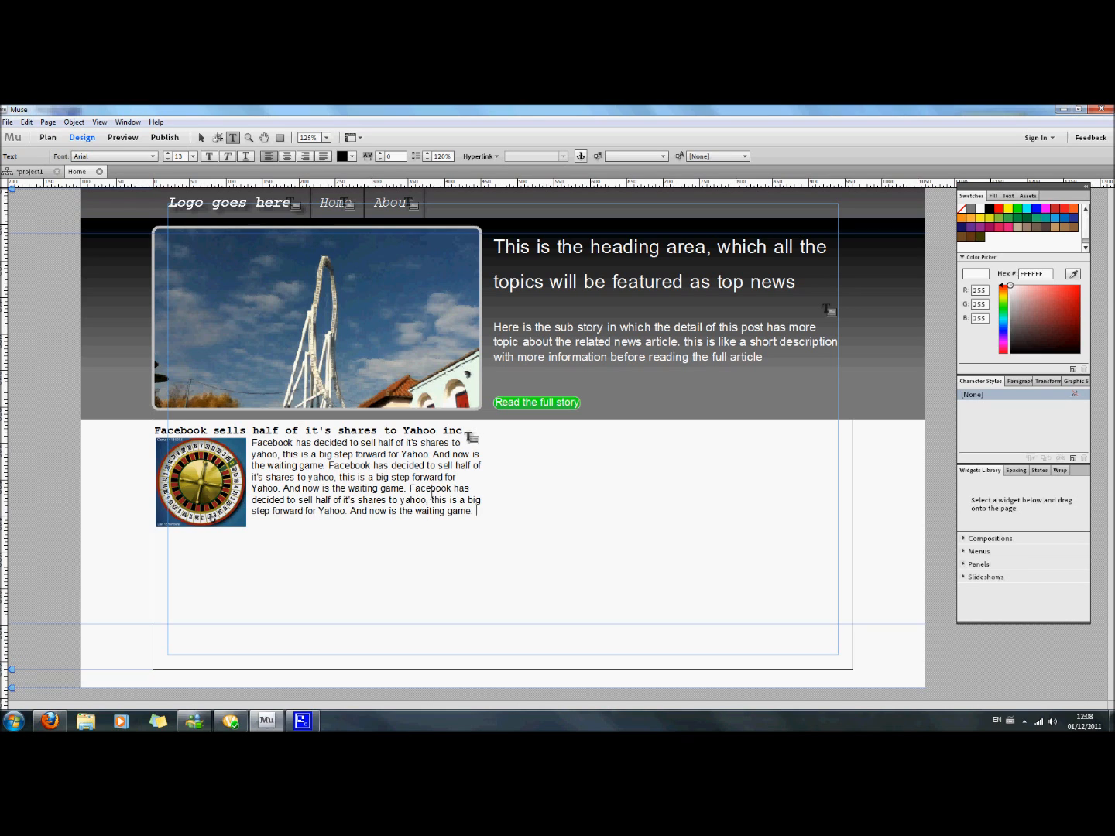
pyautogui.click(202, 138)
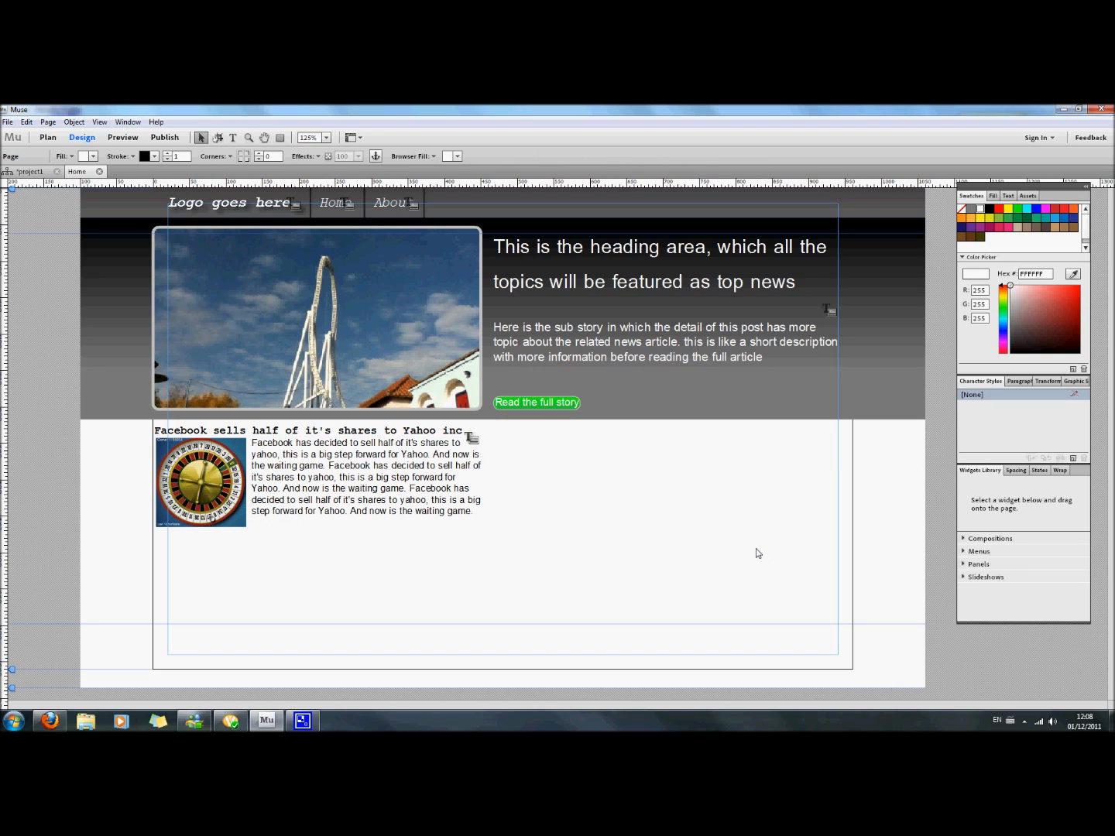
# Preview the page in the browser to check the article block, and return to Muse.
pyautogui.click(10, 123)
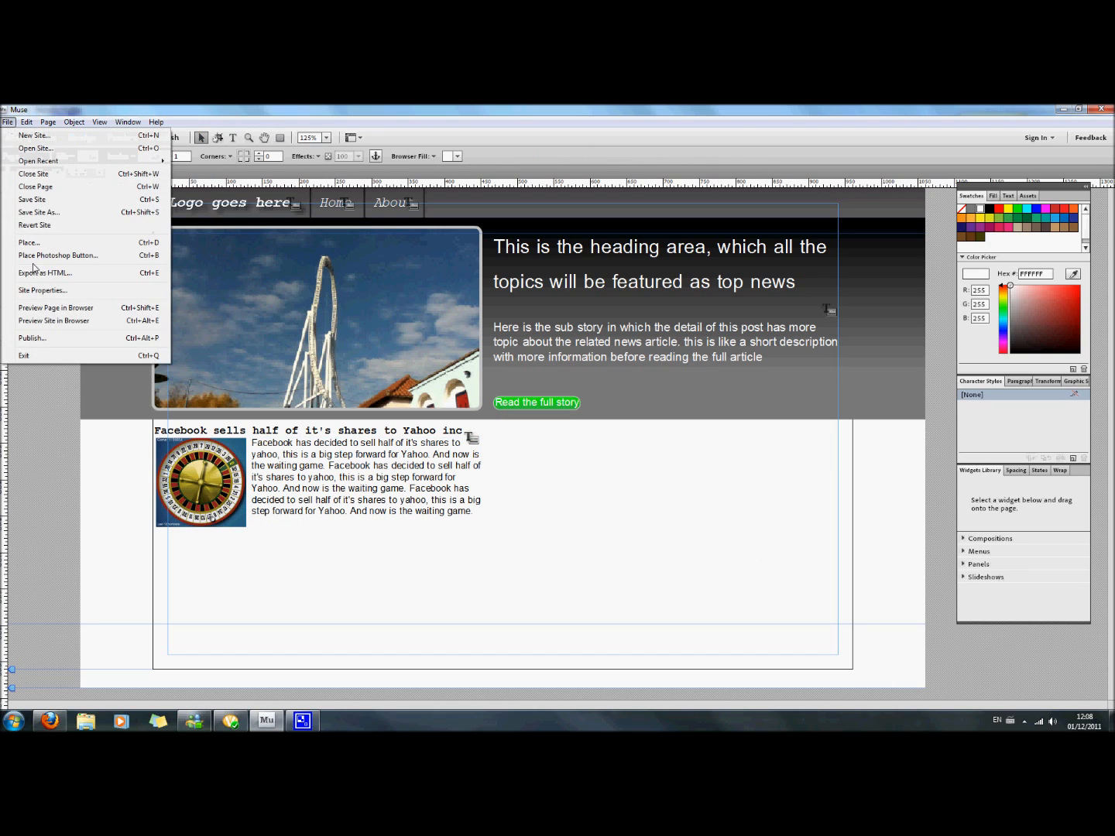
pyautogui.click(67, 306)
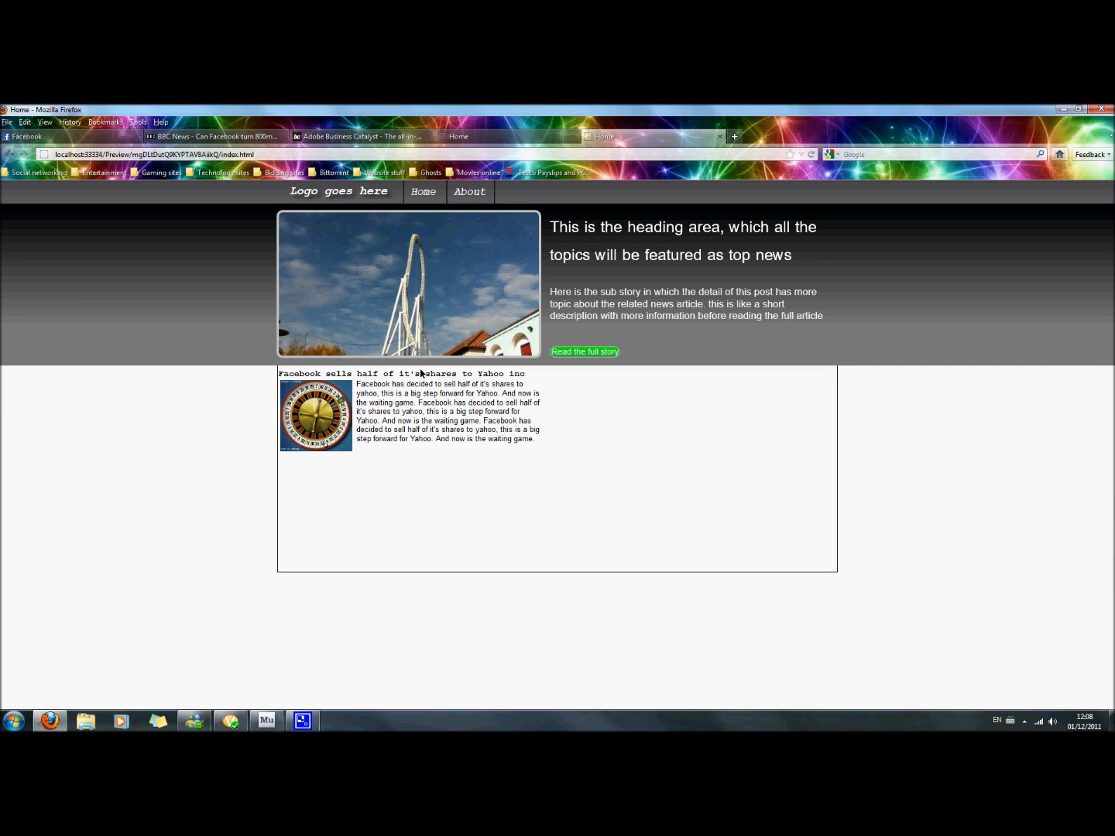
pyautogui.moveTo(532, 375); pyautogui.dragTo(297, 374)
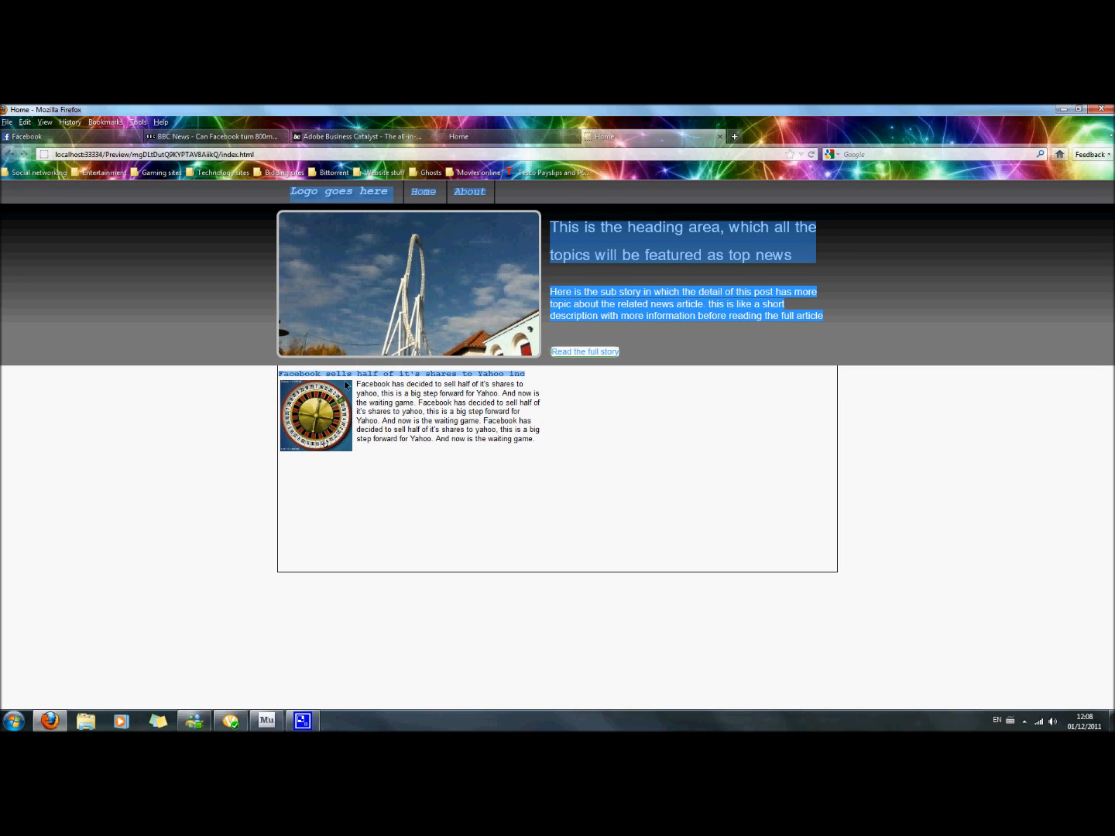
pyautogui.click(410, 382)
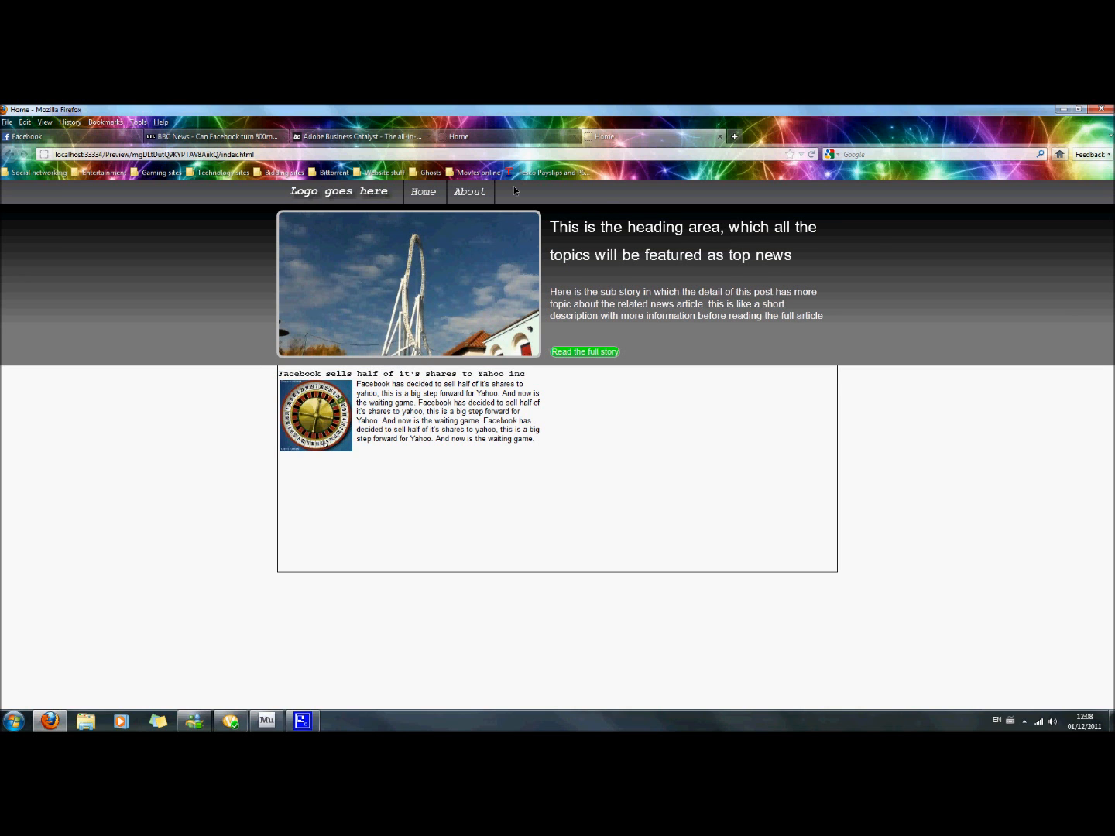
pyautogui.click(261, 722)
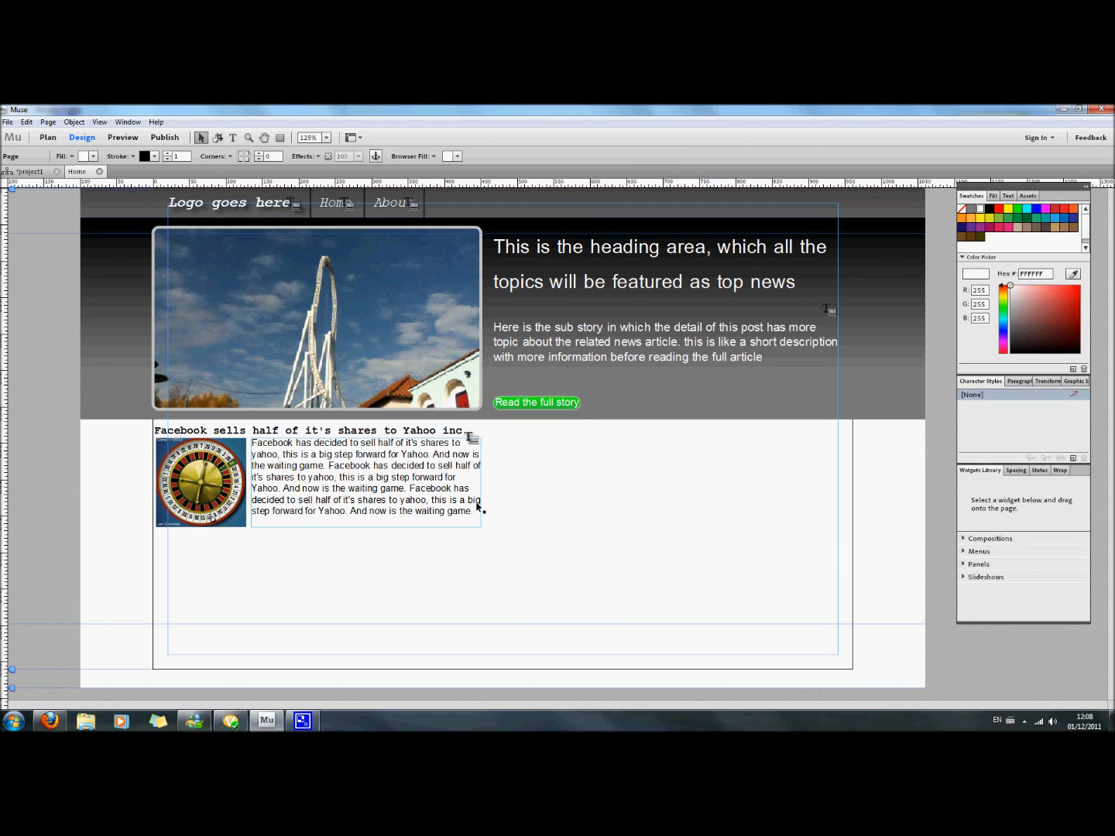
# Duplicate the headline, image and story text as a second article beside the first, at X 467, Y 322.
pyautogui.moveTo(511, 537); pyautogui.dragTo(164, 430)
pyautogui.click(387, 593)
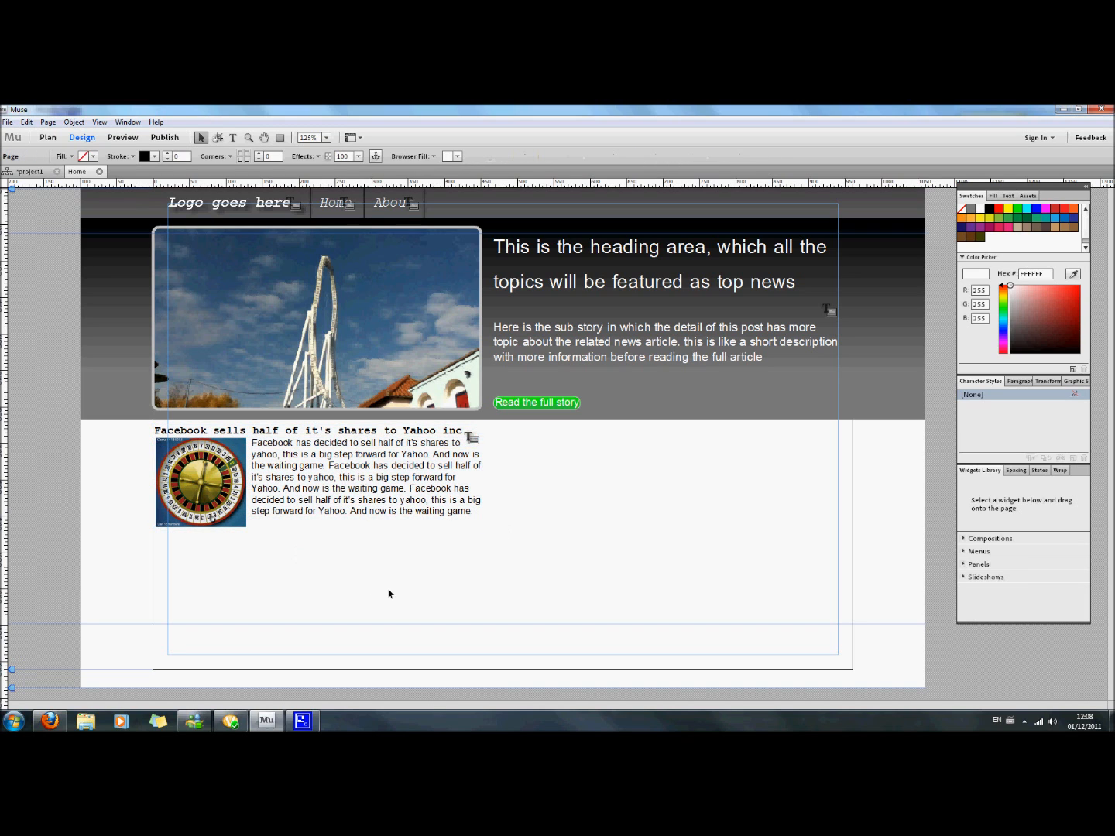
pyautogui.hotkey('ctrl', 'v')
pyautogui.moveTo(536, 452)
pyautogui.mouseDown()
pyautogui.moveTo(671, 477)
pyautogui.moveTo(637, 483)
pyautogui.mouseUp()
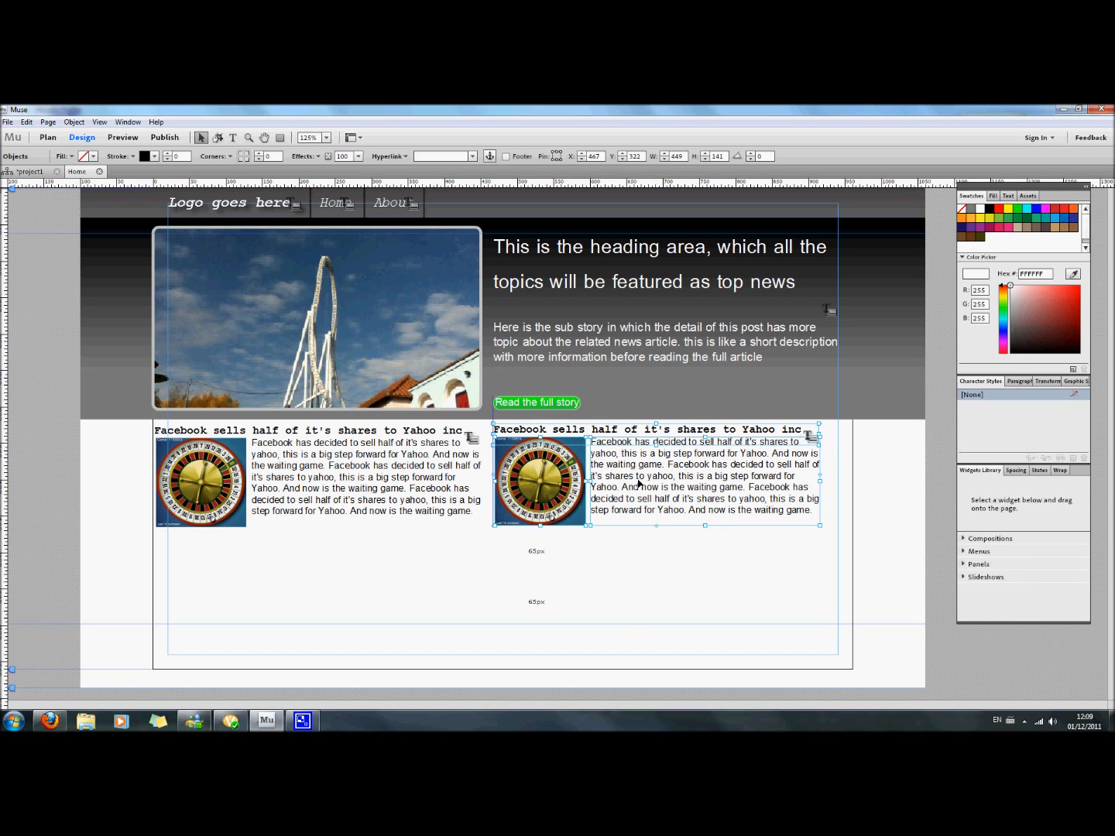
pyautogui.click(598, 565)
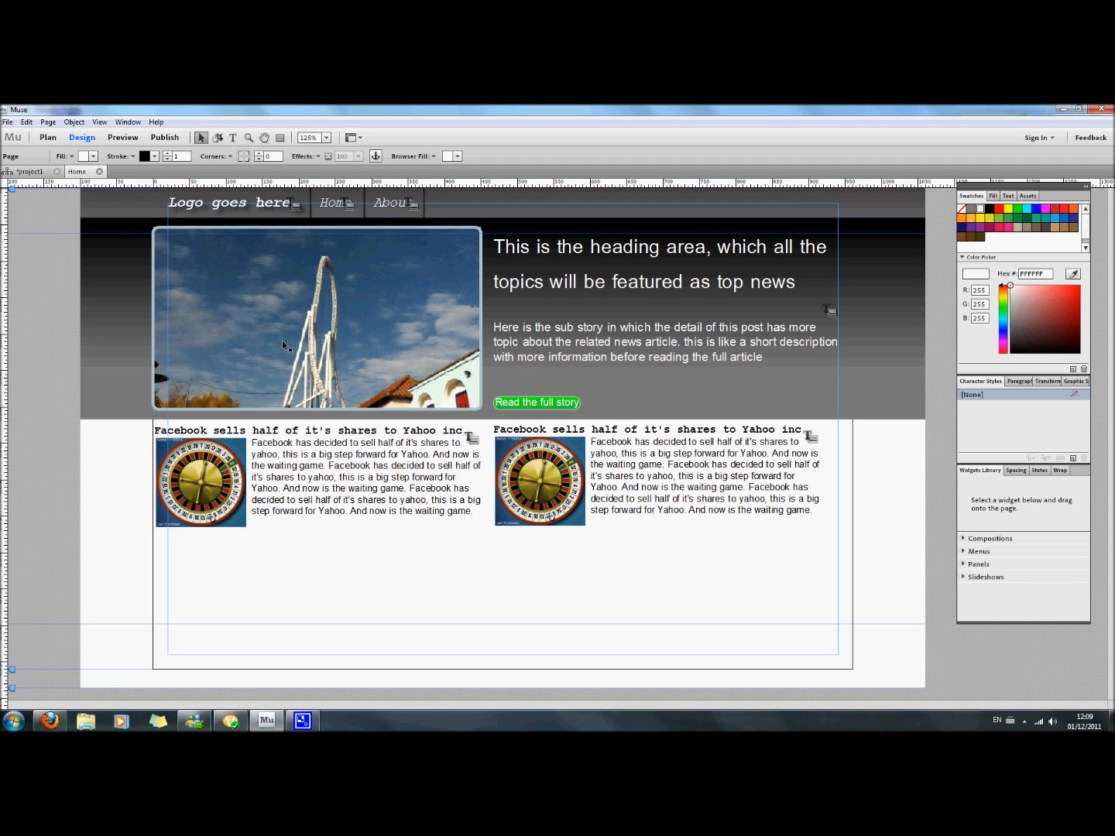
# Draw a divider rectangle 960 by 10 px below both articles at X 0, Y 479 and give it a gradient fill.
pyautogui.click(281, 137)
pyautogui.moveTo(155, 537); pyautogui.dragTo(850, 545)
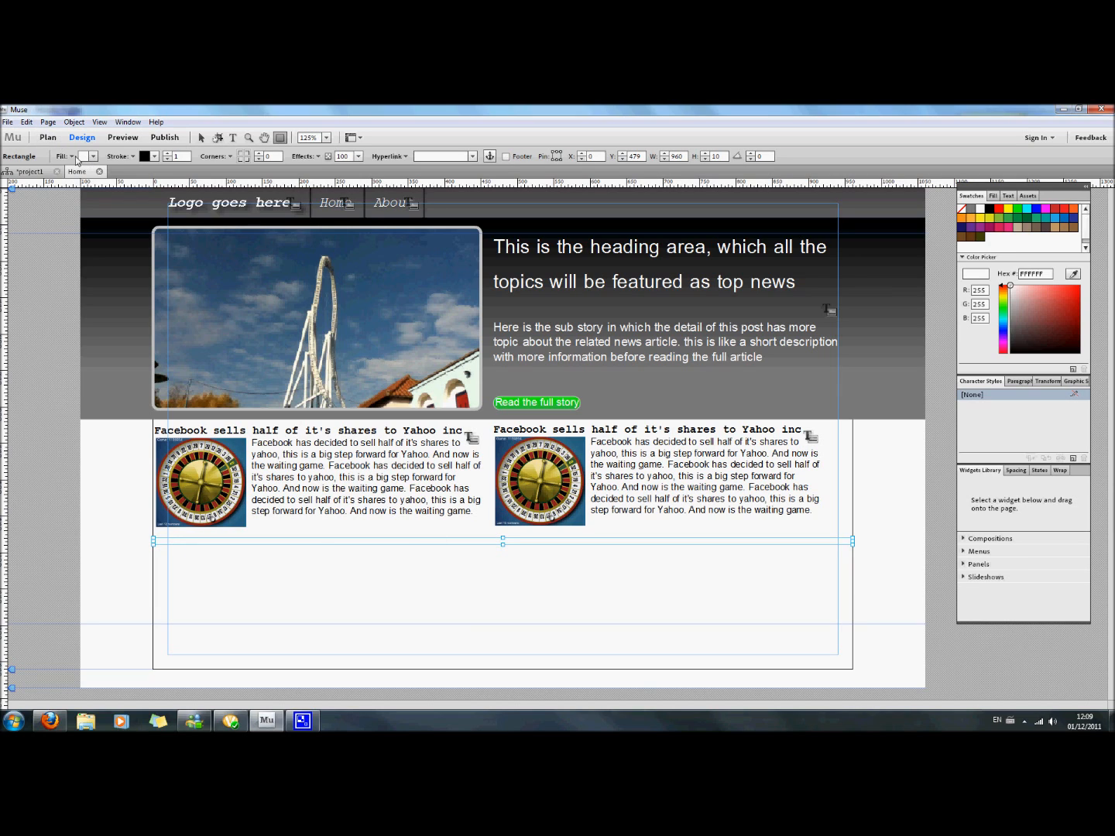
pyautogui.click(73, 156)
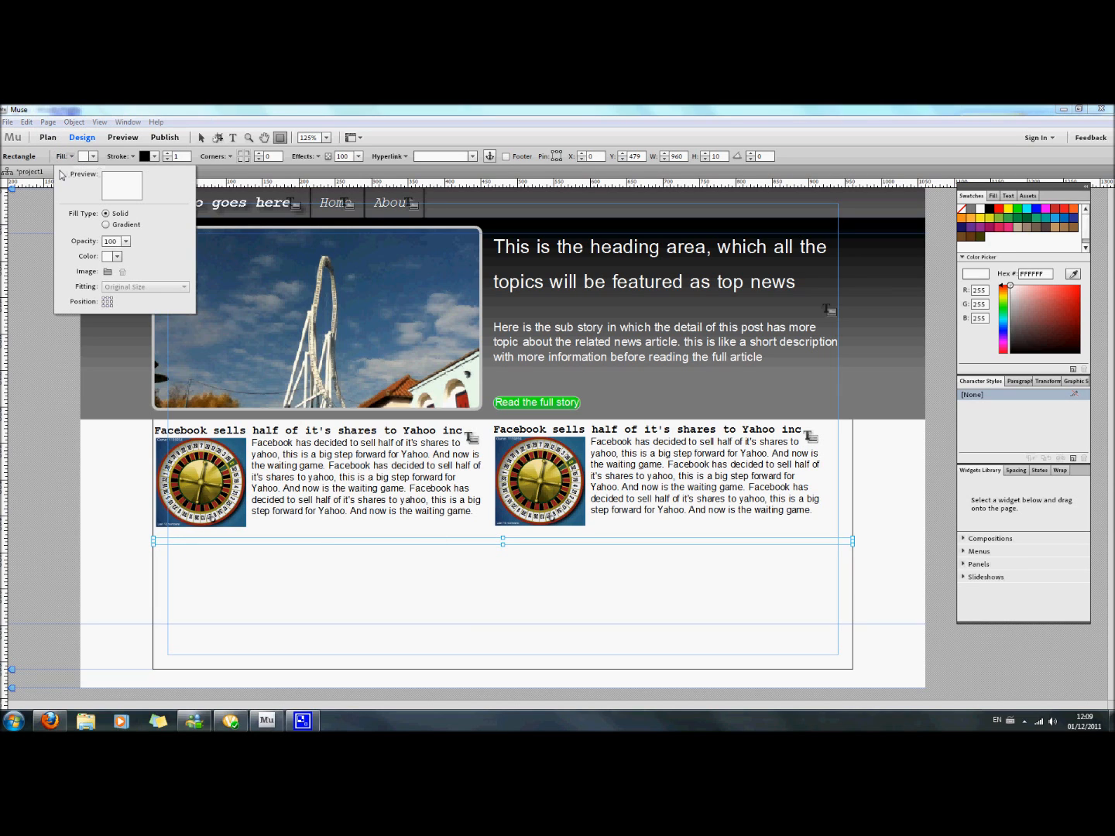
pyautogui.click(105, 224)
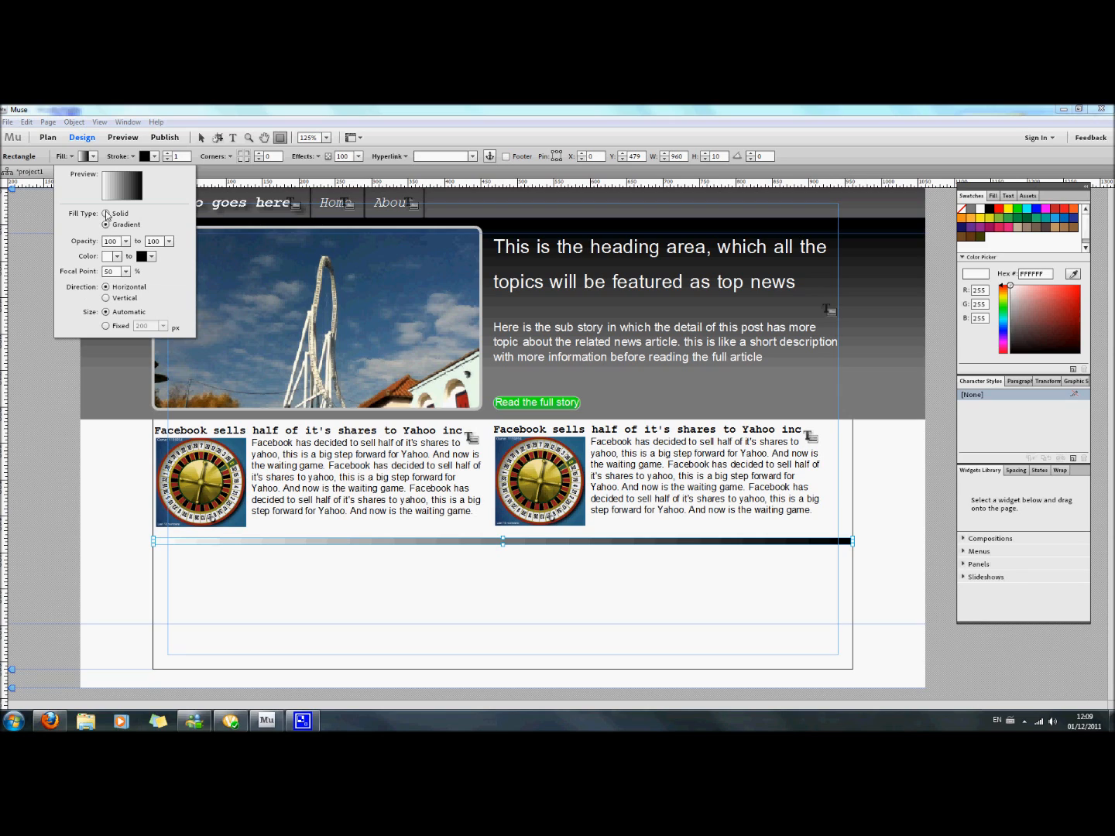
# Set the divider gradient's start colour to the dark blue 335576 sampled from the banner photo.
pyautogui.click(117, 260)
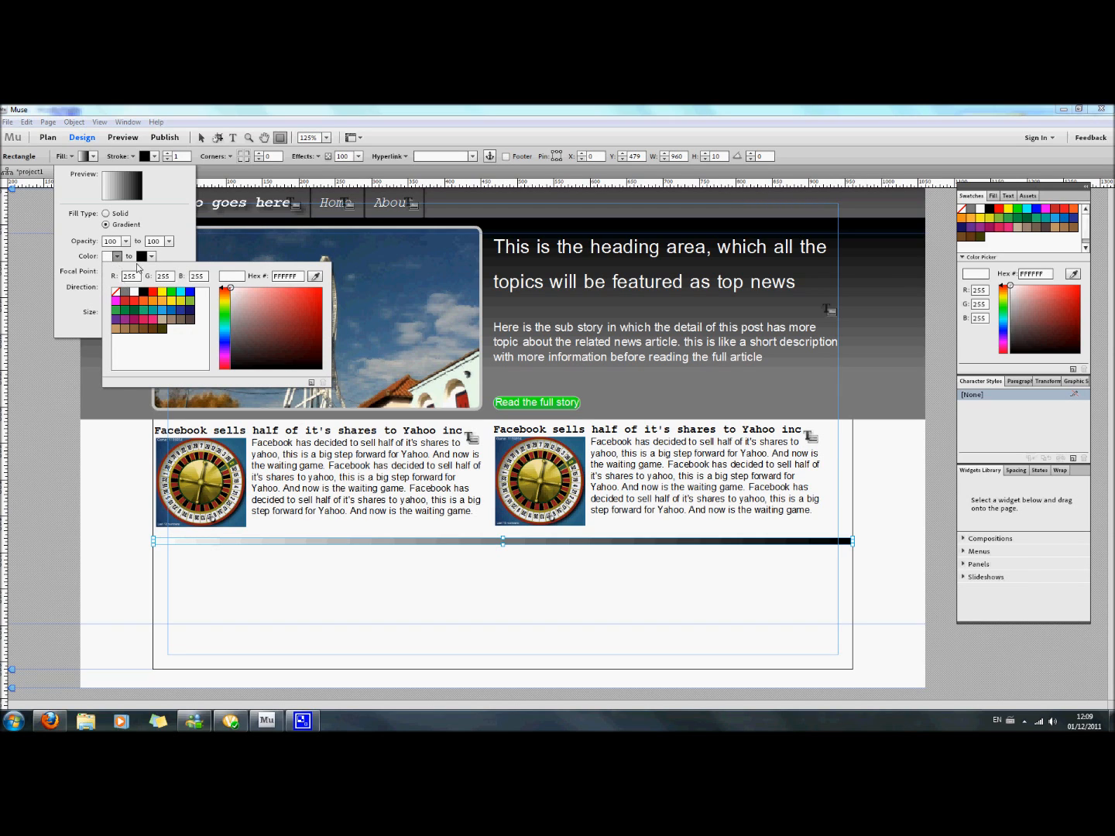
pyautogui.click(317, 272)
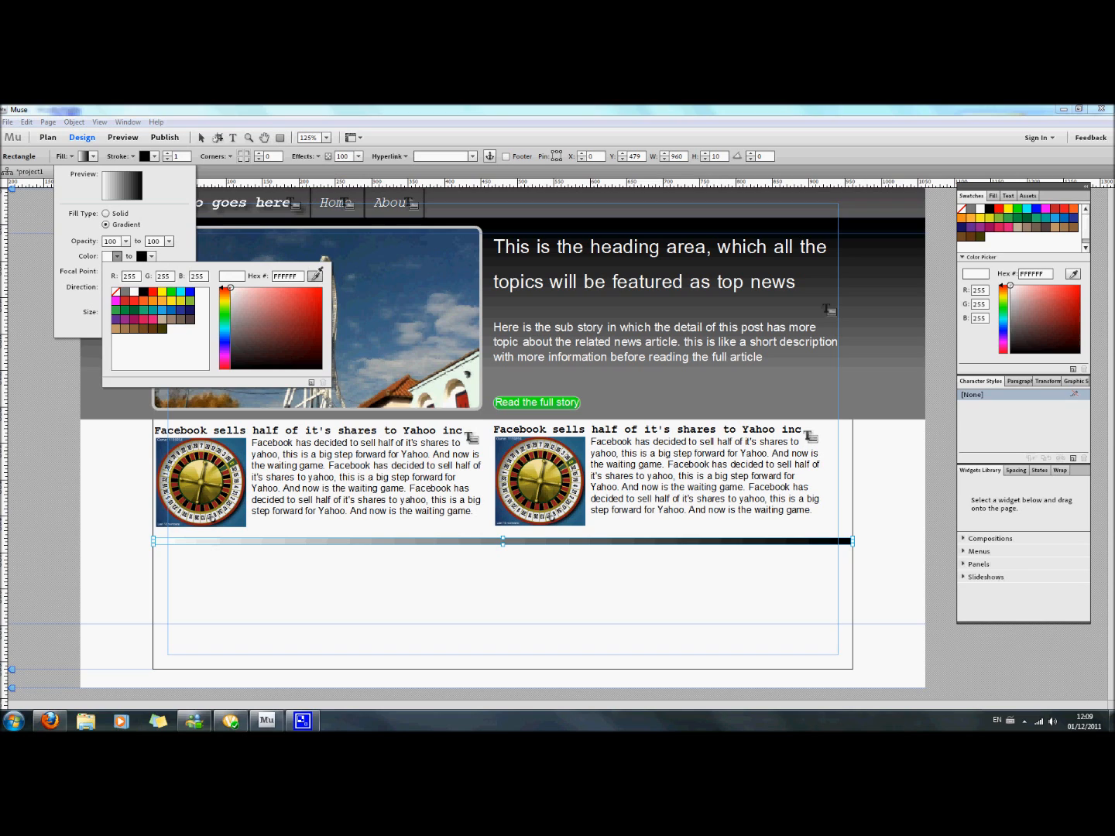
pyautogui.click(482, 273)
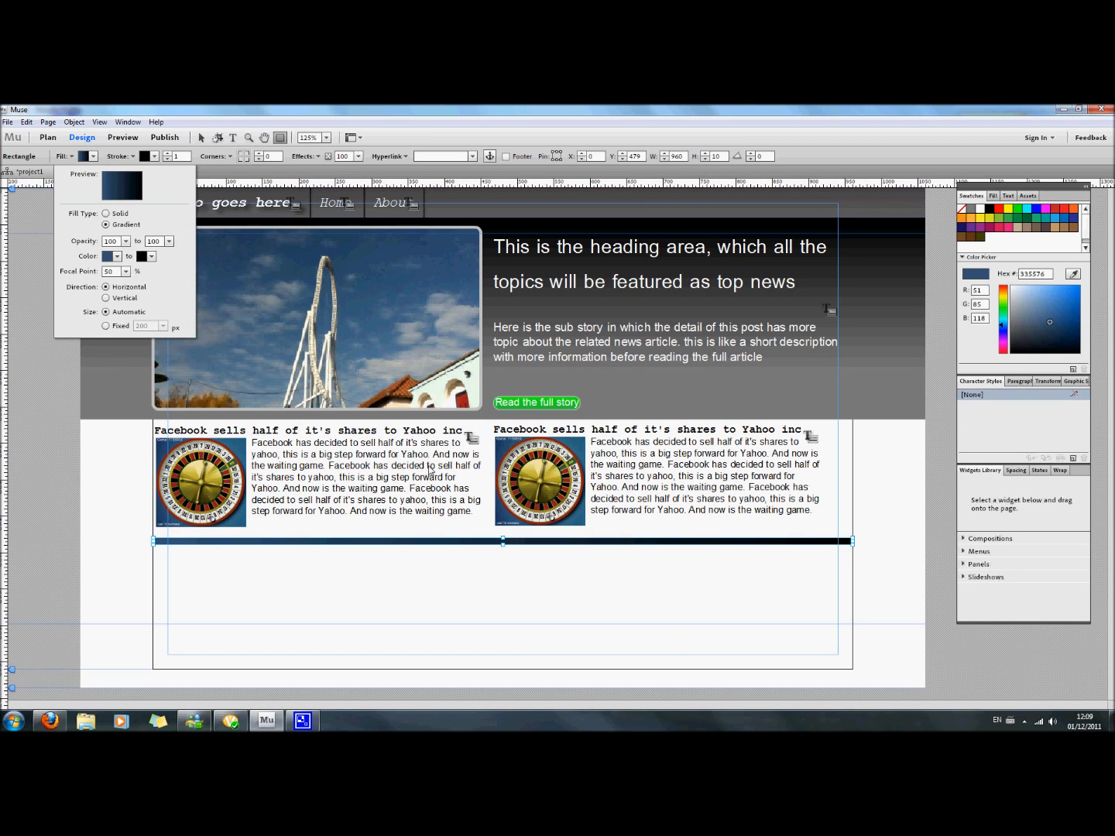
pyautogui.click(447, 544)
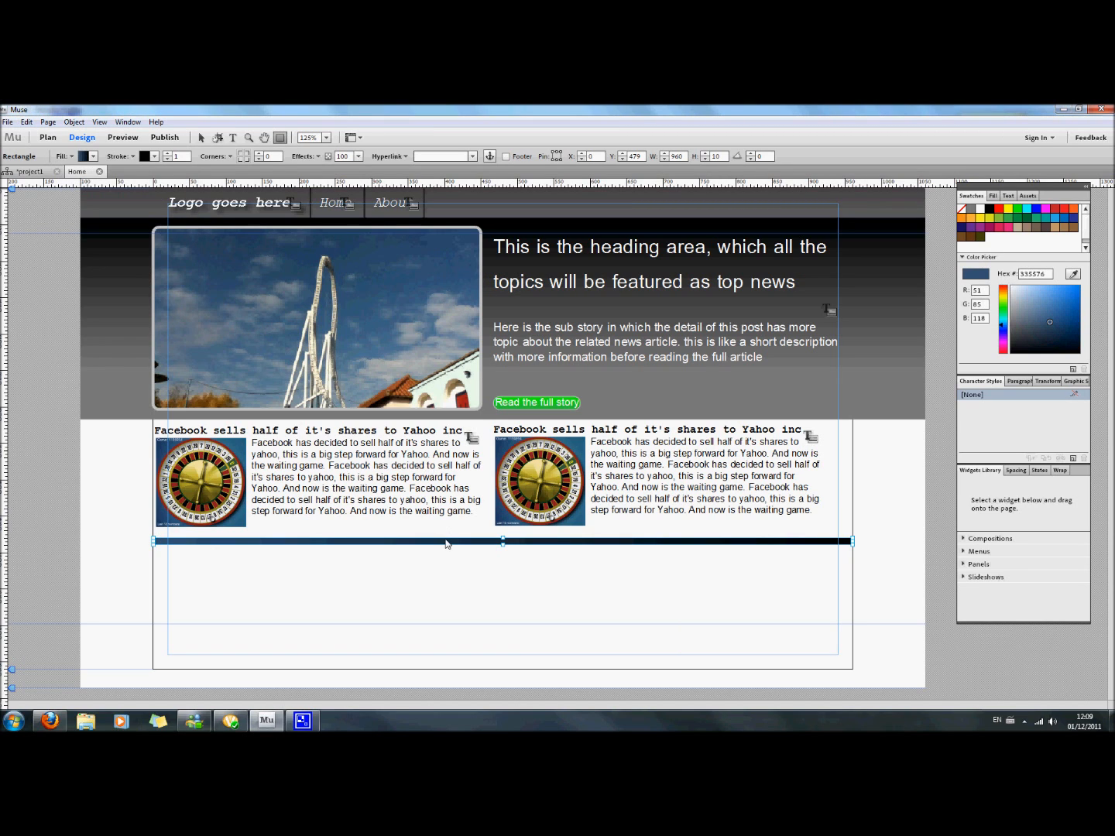
# Set the divider gradient's start colour to the light grey C5C3C3 sampled from the banner photo's border.
pyautogui.click(91, 156)
pyautogui.click(68, 159)
pyautogui.click(113, 256)
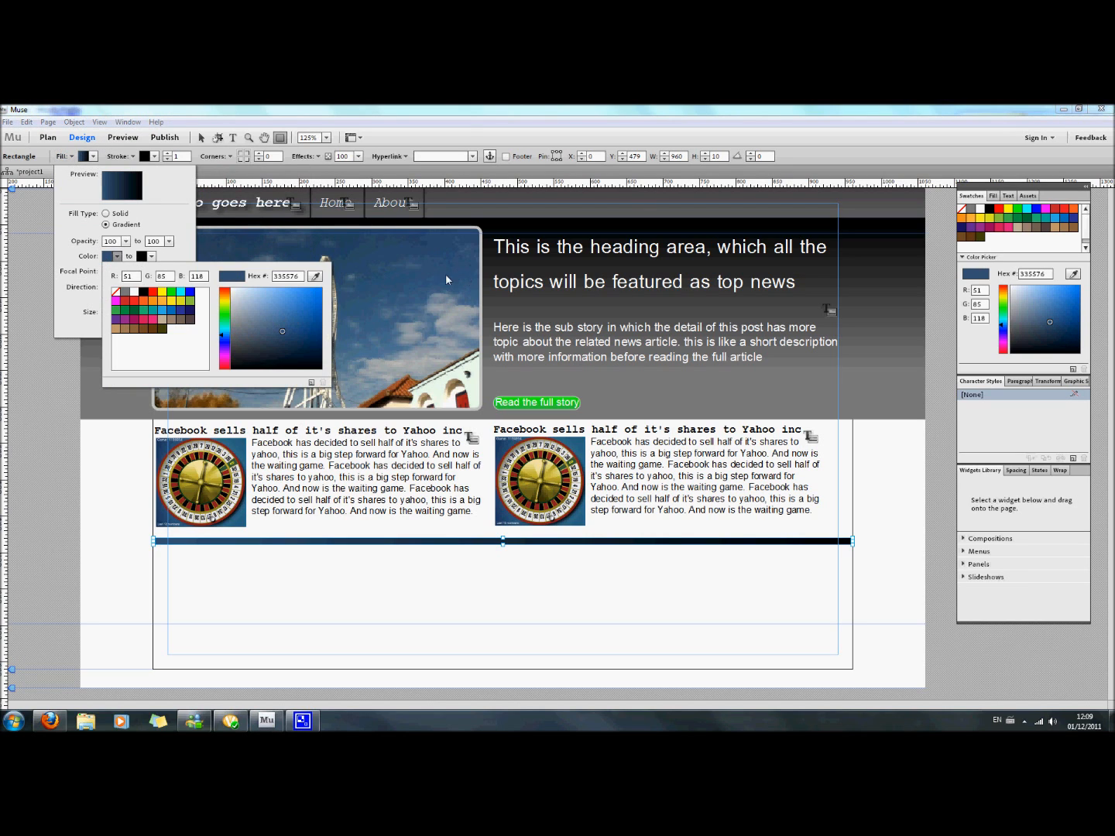
pyautogui.click(315, 275)
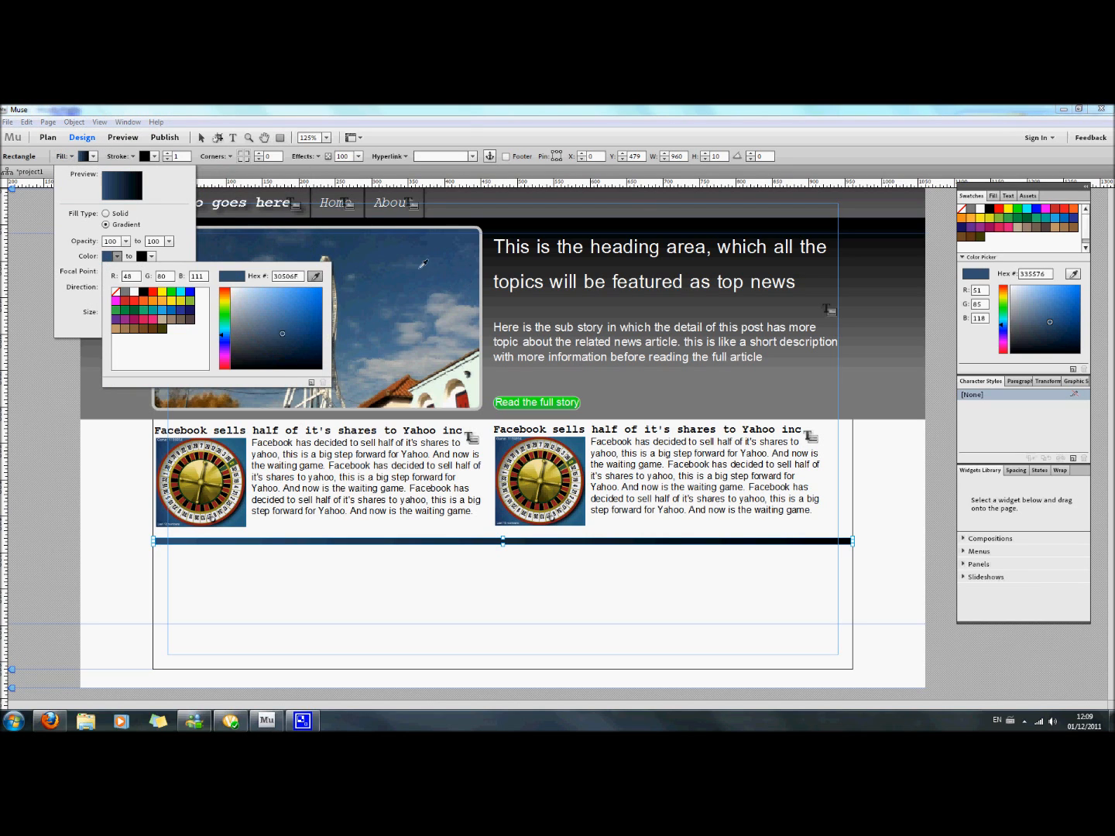
pyautogui.click(483, 274)
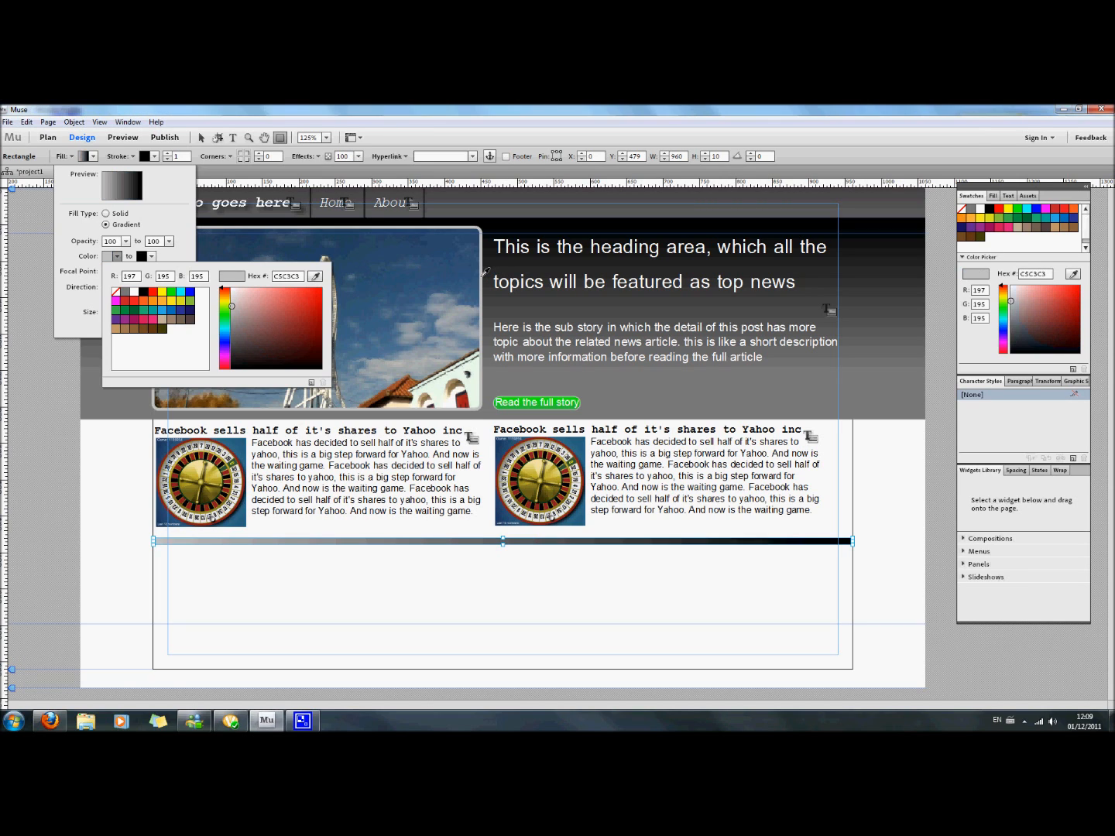
# Set the divider gradient's end colour to white FFFFFF, sampled from the banner's sub-story text.
pyautogui.click(151, 257)
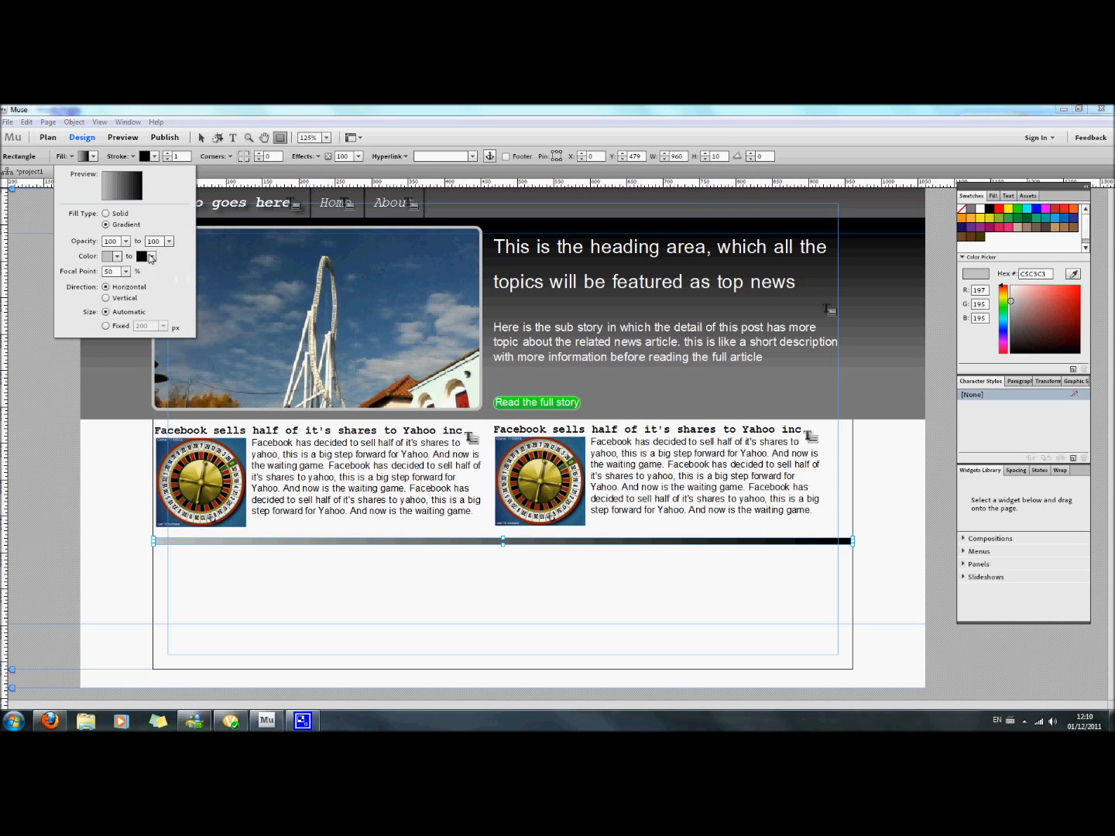
pyautogui.click(152, 255)
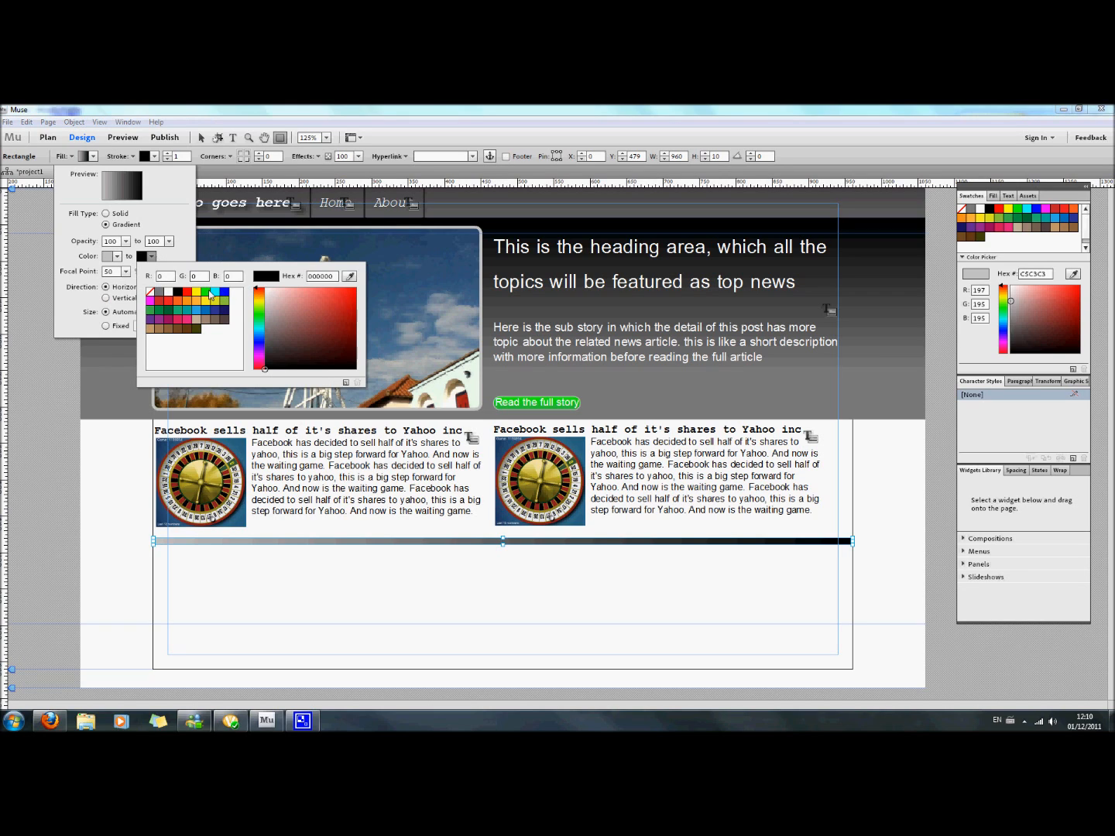
pyautogui.click(349, 276)
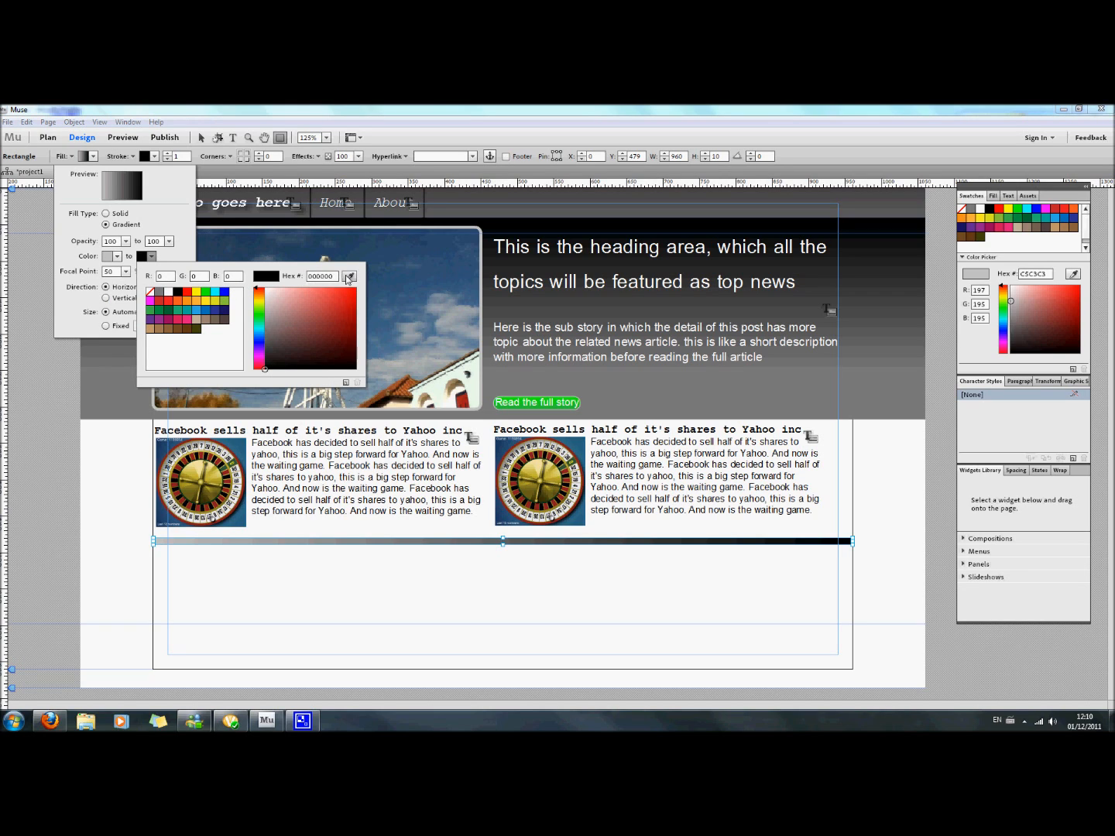
pyautogui.click(532, 322)
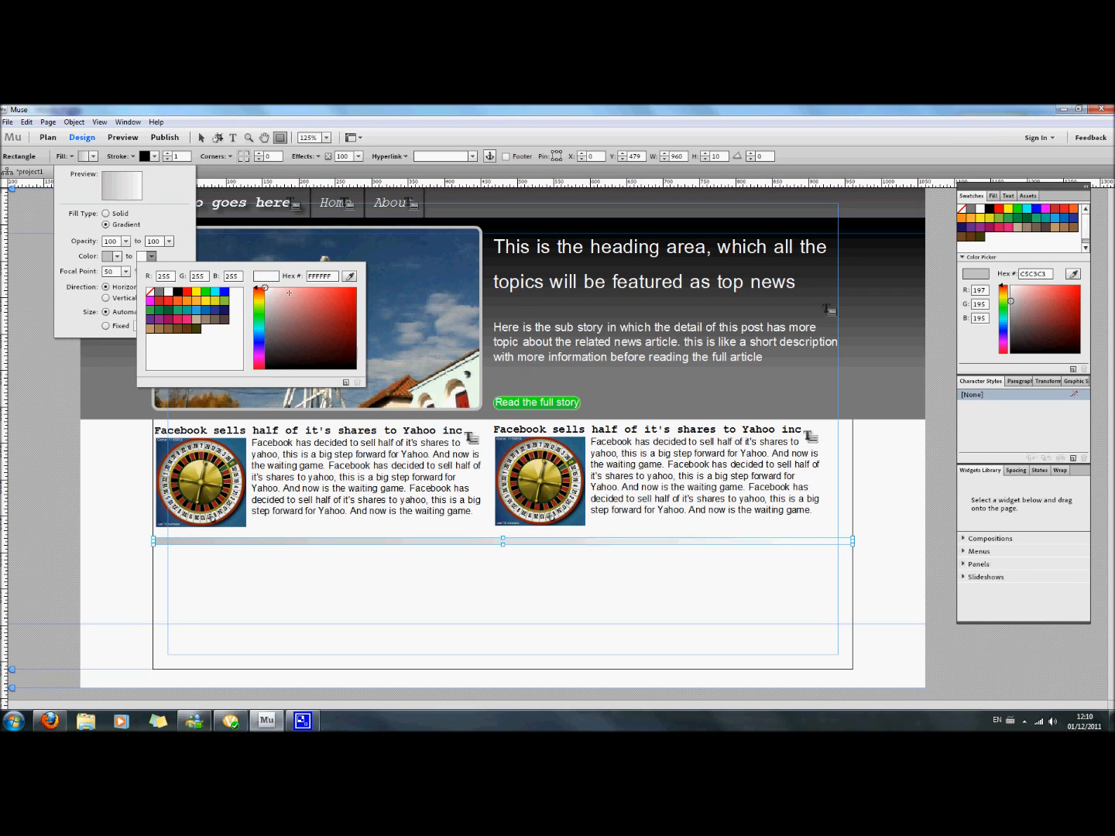
# Set the divider gradient's direction to Vertical and remove the divider's stroke by setting it to 0.
pyautogui.click(184, 212)
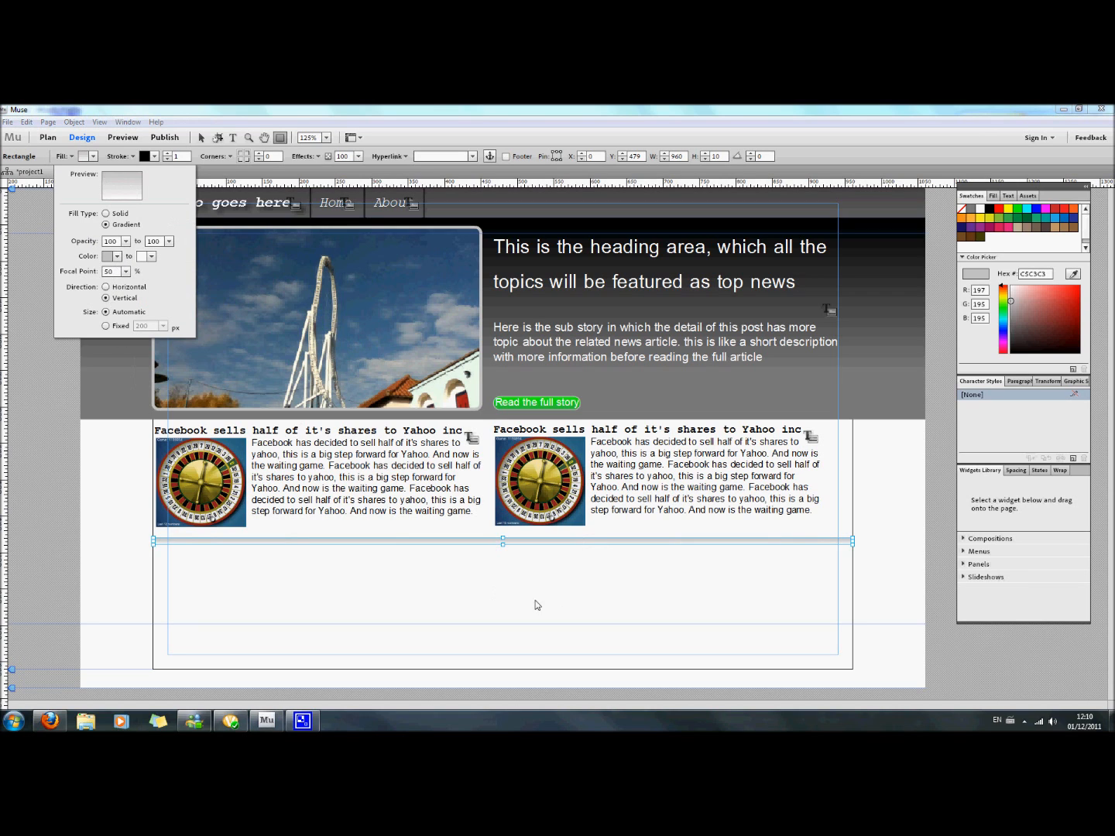
pyautogui.click(559, 582)
pyautogui.click(559, 582)
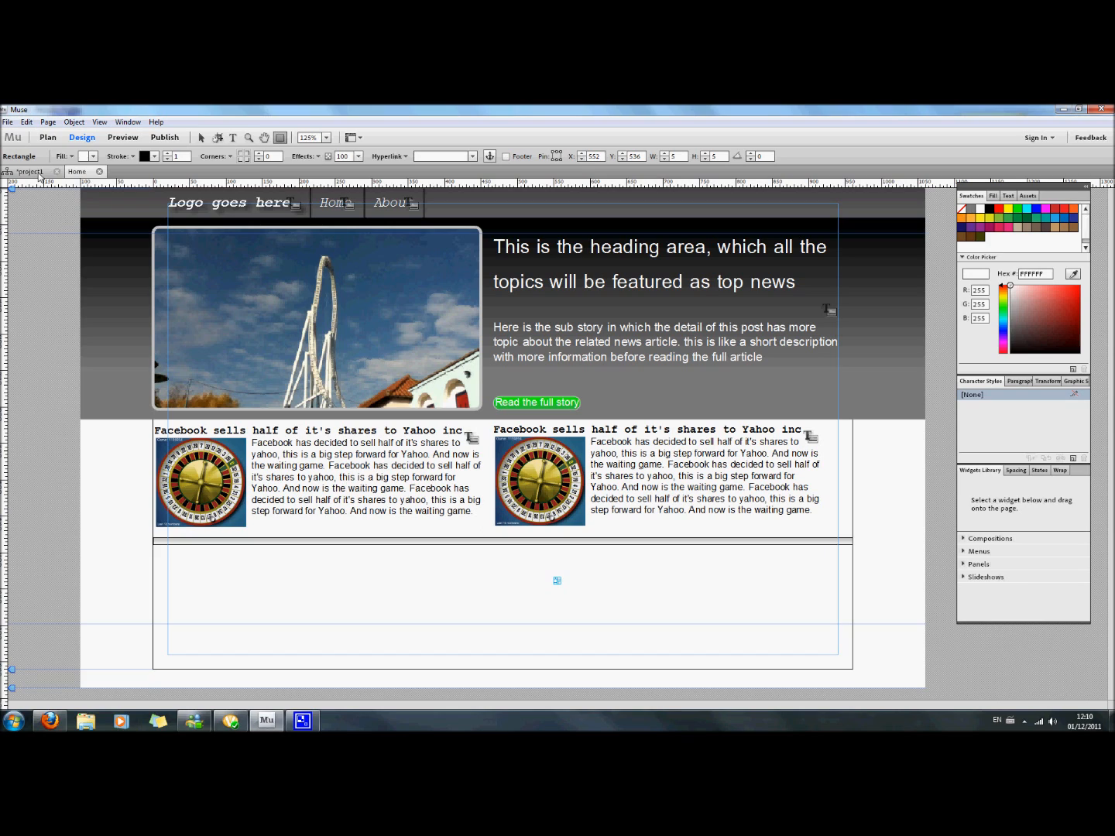
pyautogui.click(201, 137)
pyautogui.click(364, 542)
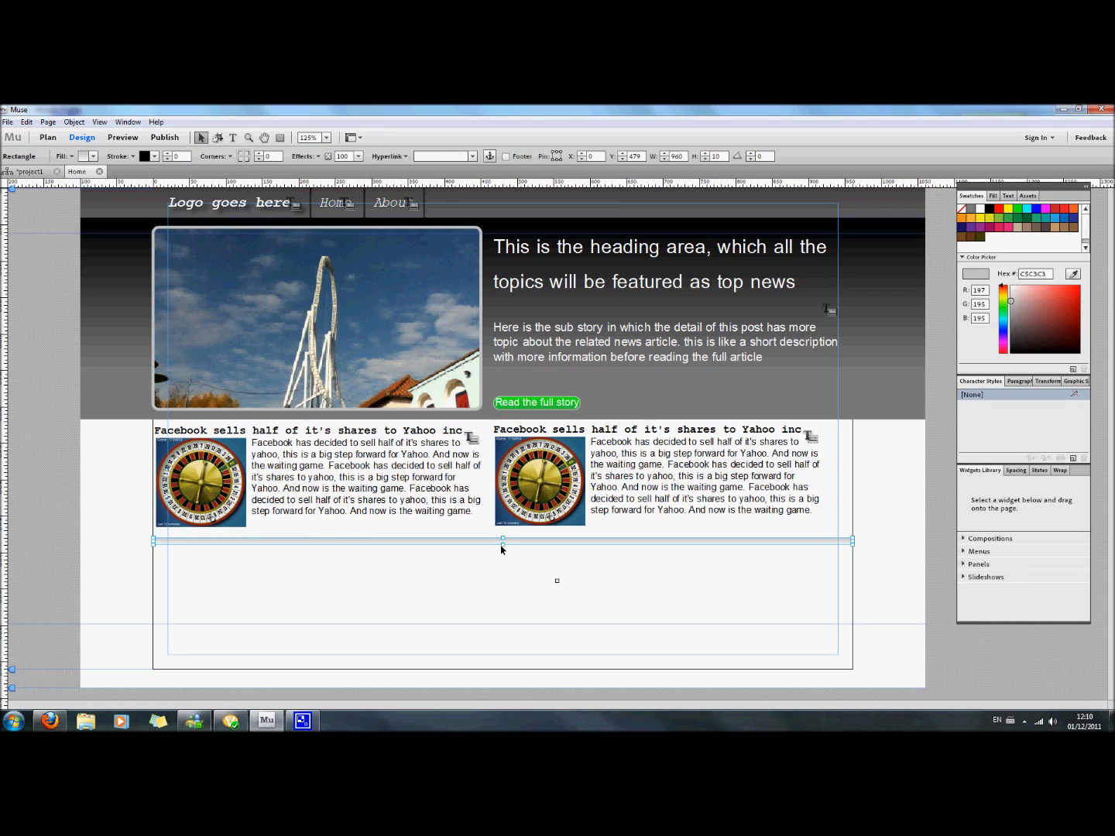
# Reduce the divider's height to about 4 px and move it up to Y 473, closer to the articles.
pyautogui.moveTo(502, 546); pyautogui.dragTo(504, 539)
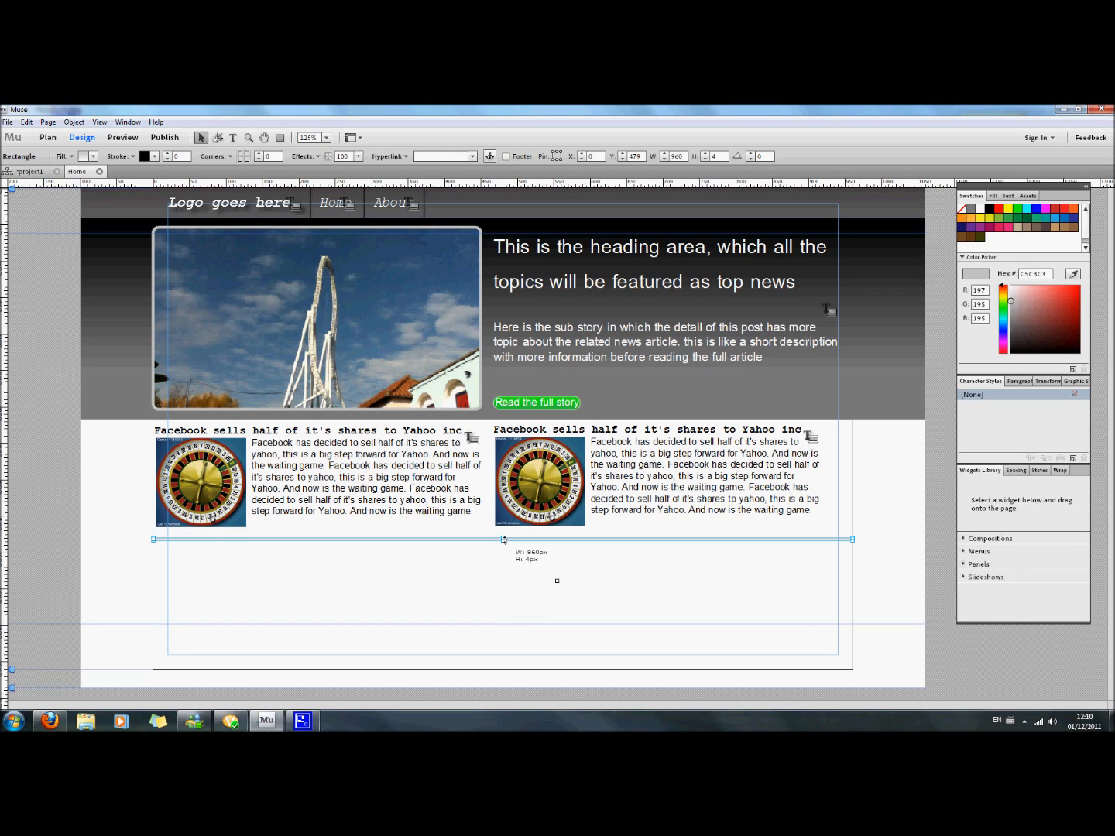
pyautogui.click(511, 570)
pyautogui.moveTo(514, 540); pyautogui.dragTo(511, 536)
pyautogui.click(511, 593)
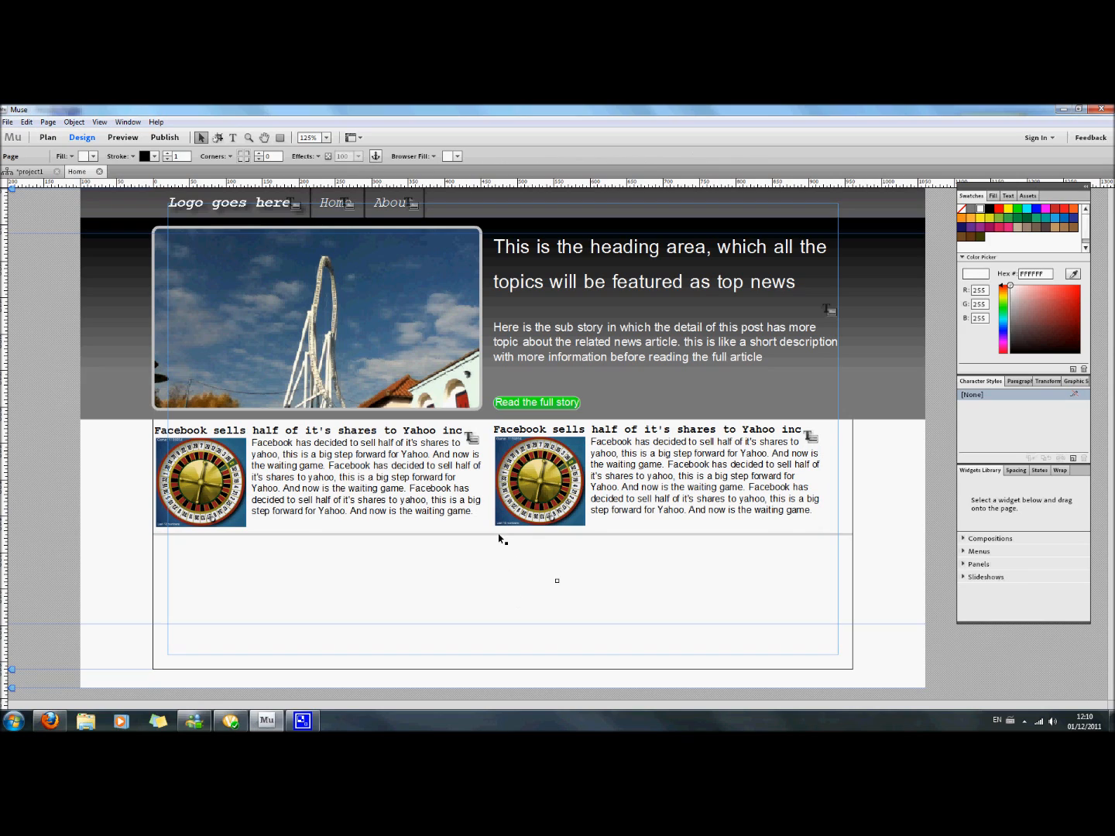
# Set the divider's height to 3 px.
pyautogui.click(500, 533)
pyautogui.click(724, 155)
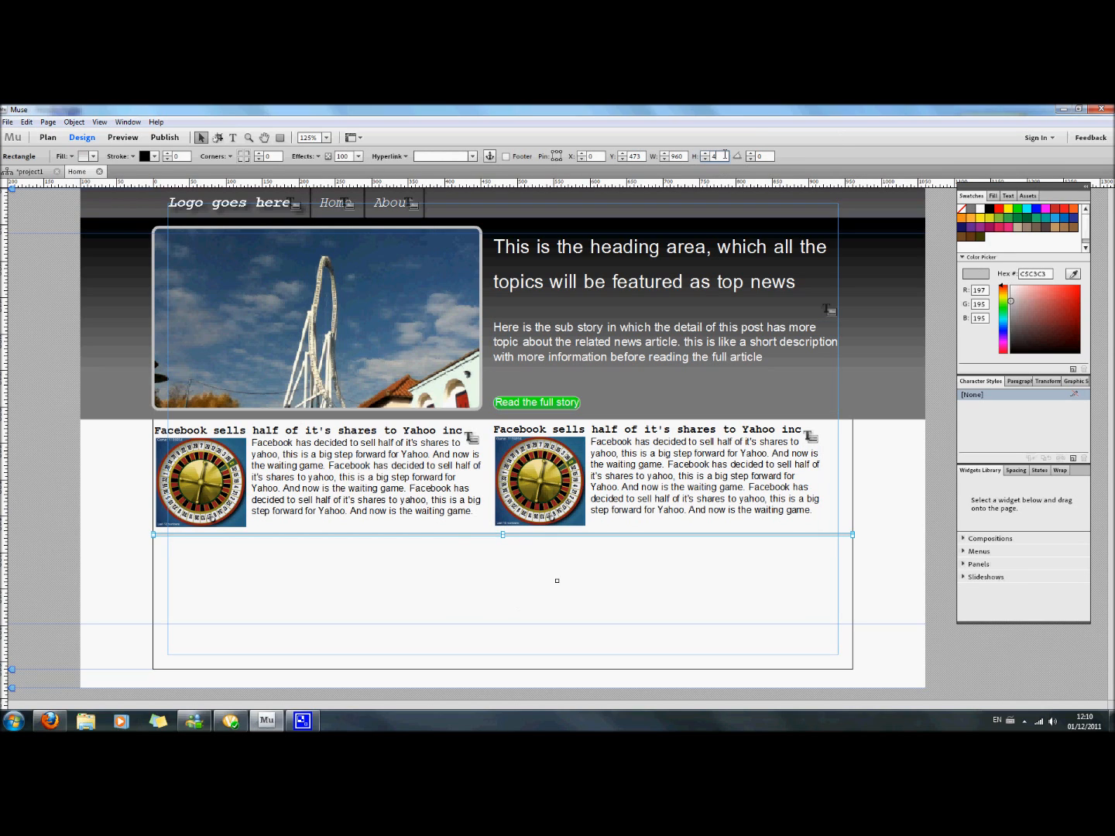
pyautogui.write('3')
pyautogui.press('Return')
pyautogui.click(504, 554)
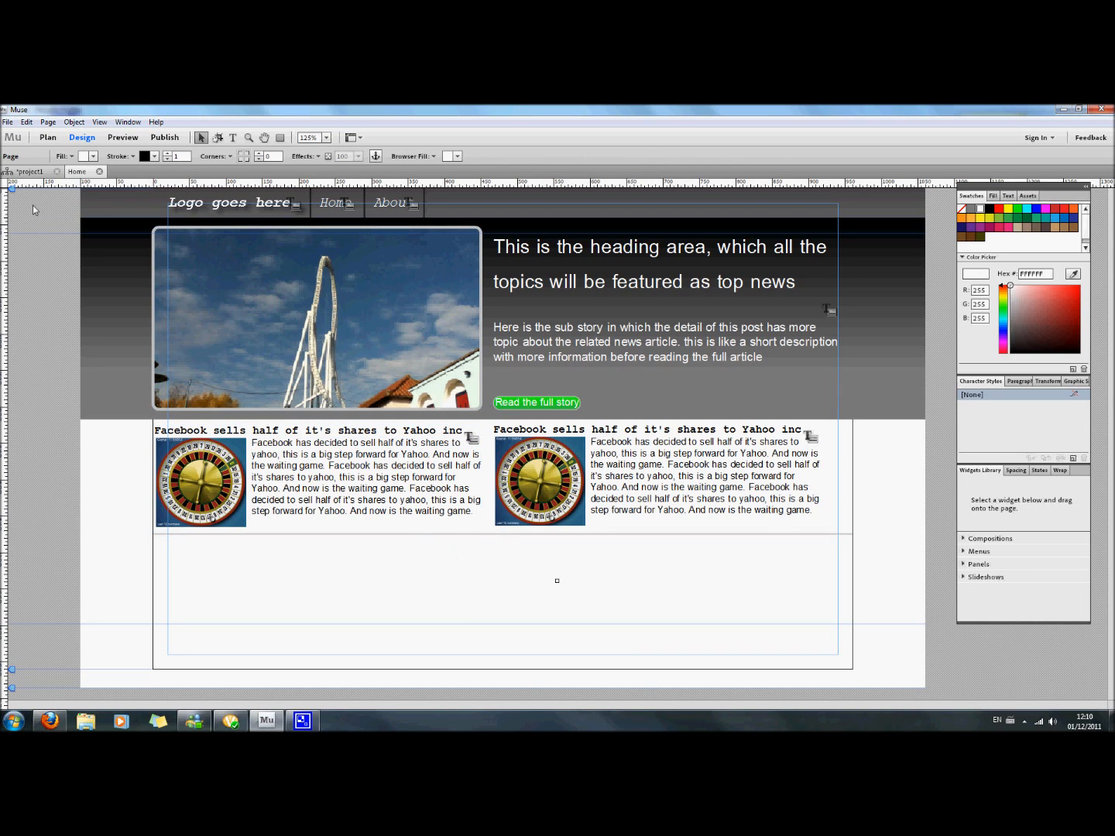
# Preview the home page in the browser to check the divider and return to Muse.
pyautogui.click(8, 122)
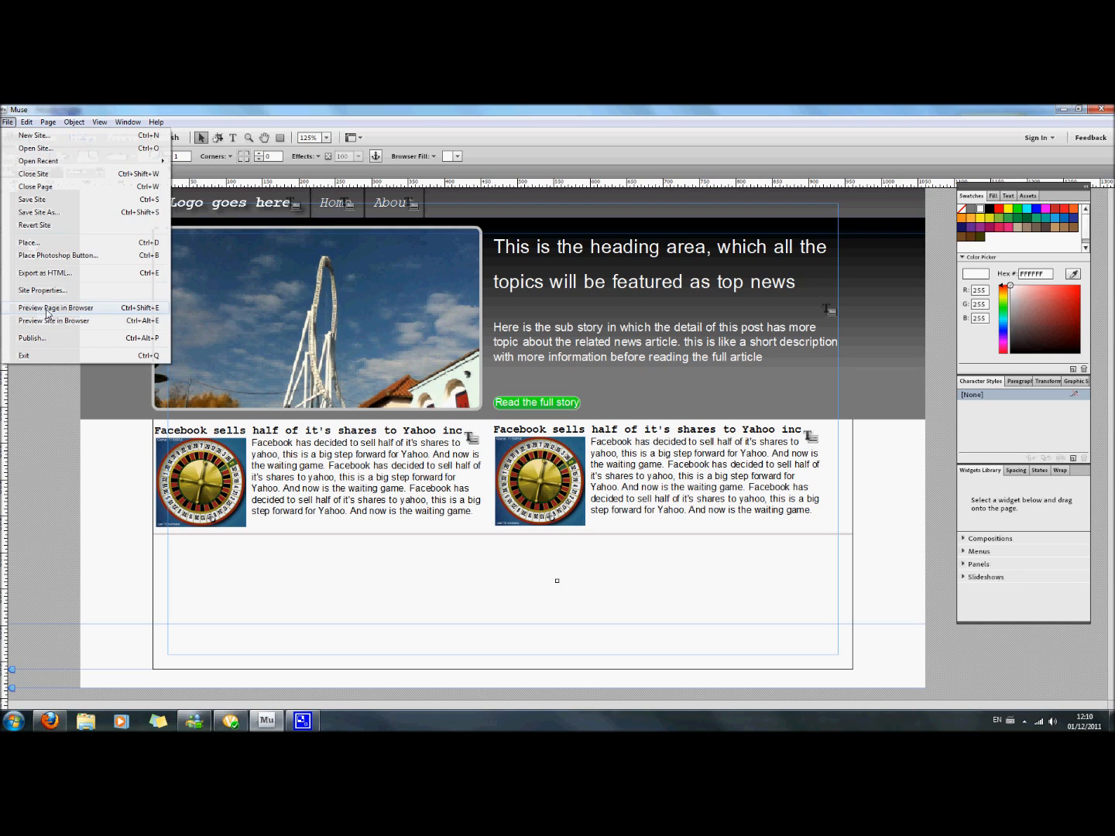
pyautogui.click(52, 307)
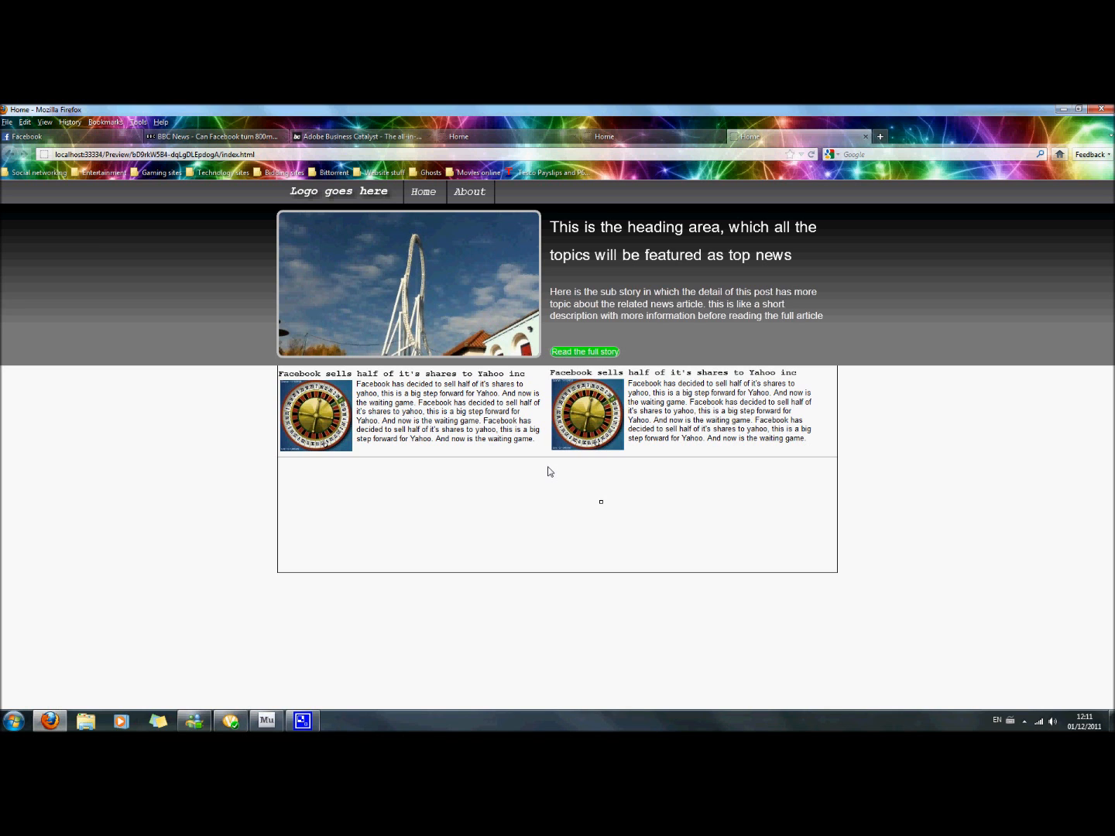
pyautogui.click(271, 720)
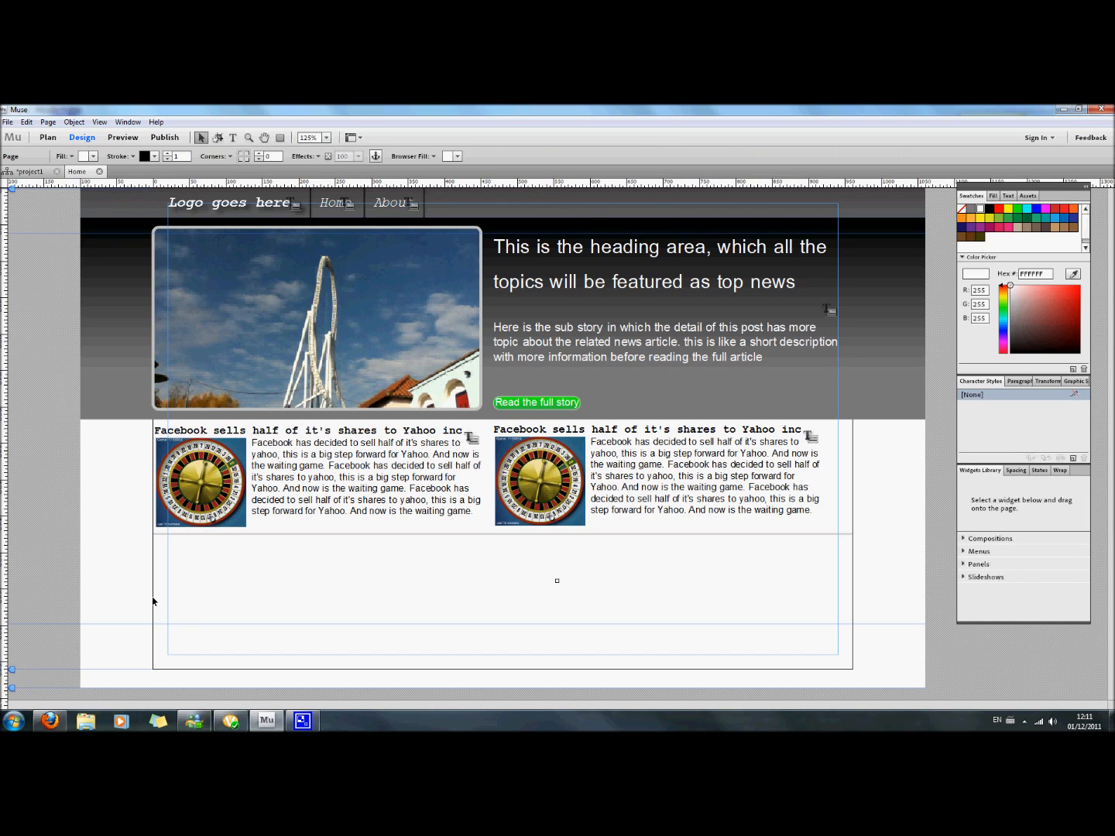
# Set the page's stroke width to 0 and check the borderless page in a new browser preview.
pyautogui.click(167, 158)
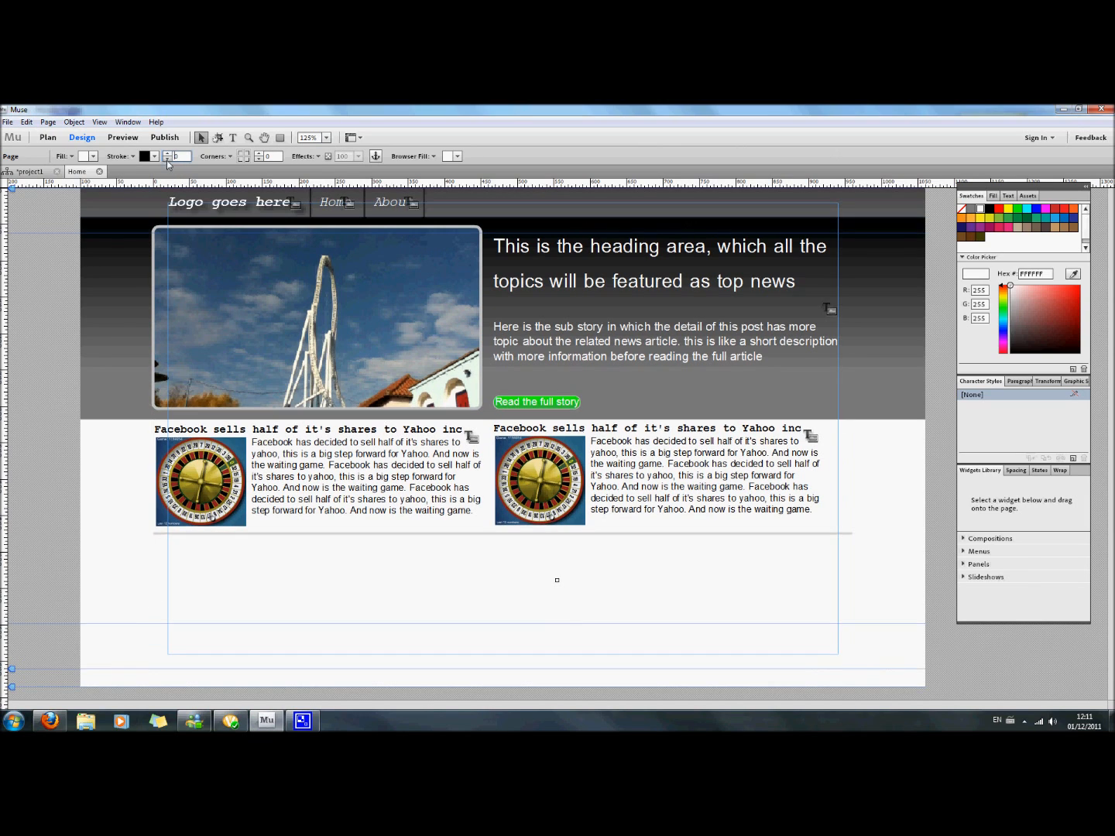
pyautogui.click(8, 122)
pyautogui.click(96, 317)
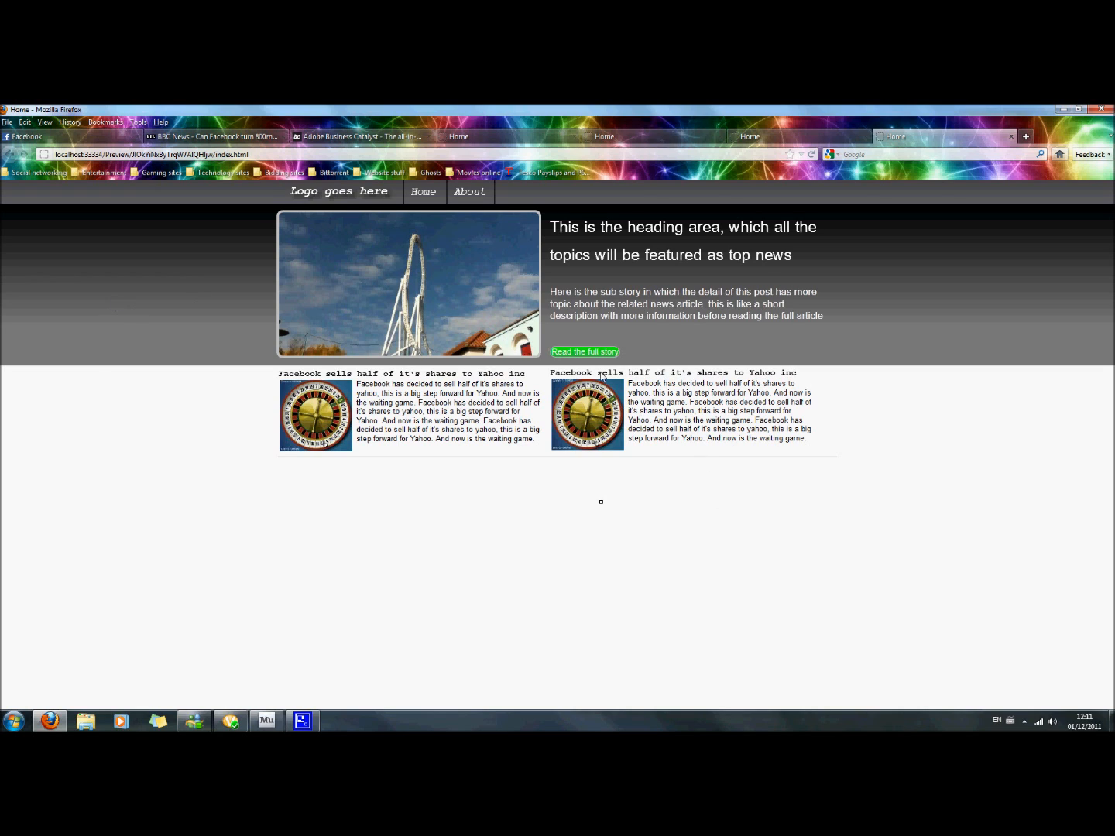
pyautogui.moveTo(616, 353); pyautogui.dragTo(563, 356)
pyautogui.click(605, 360)
pyautogui.moveTo(777, 504); pyautogui.dragTo(435, 477)
# Switch back to Muse and delete the stray 5 px square in the empty area below the divider.
pyautogui.click(267, 720)
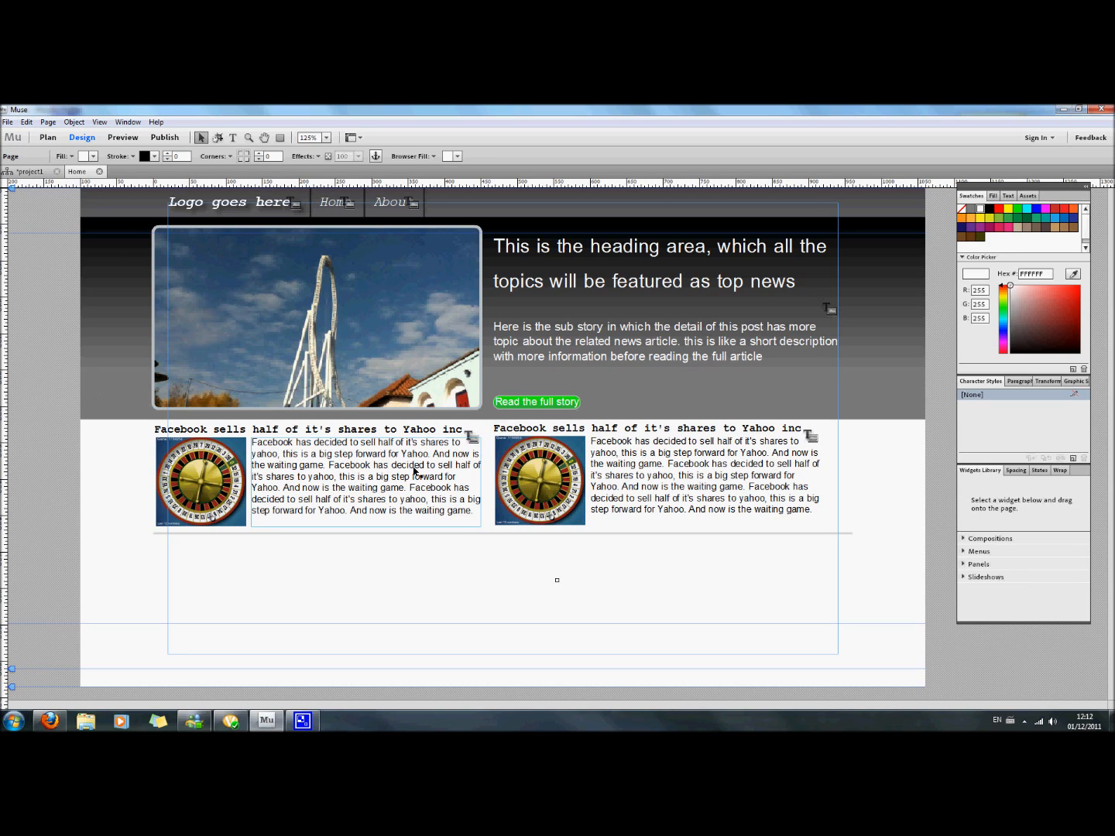
pyautogui.click(557, 582)
pyautogui.press('Delete')
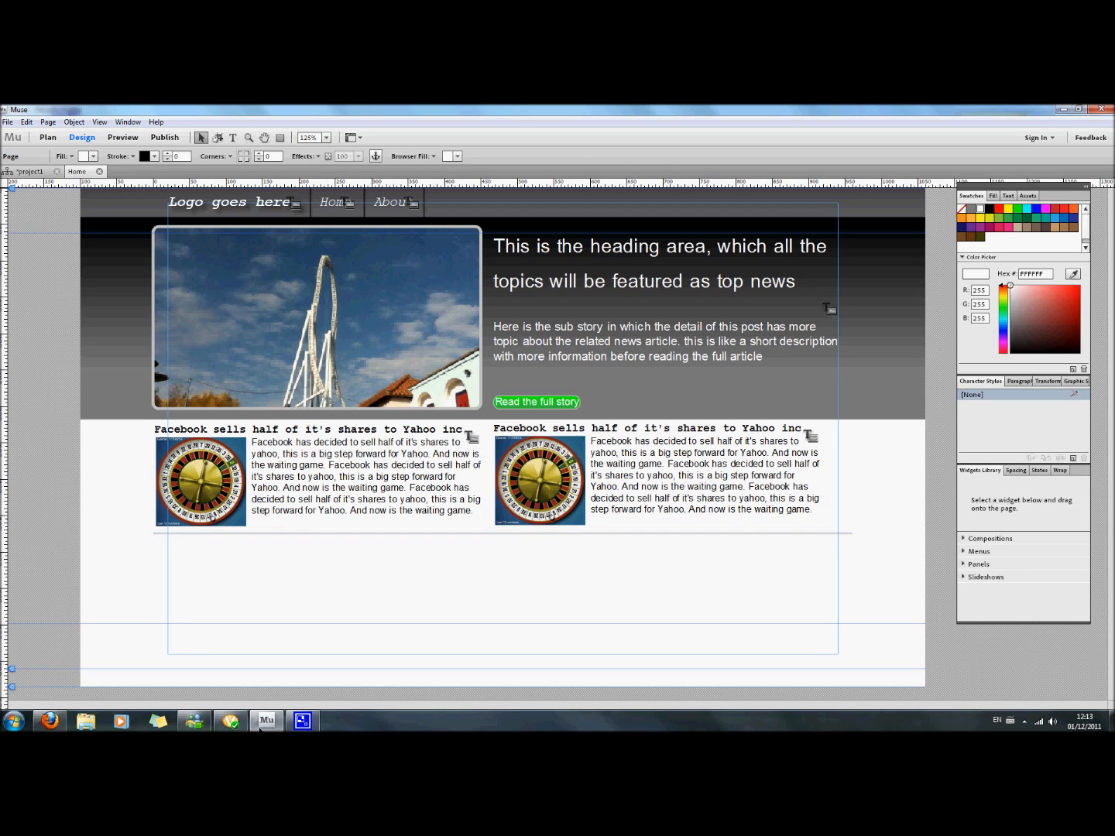
pyautogui.click(1024, 721)
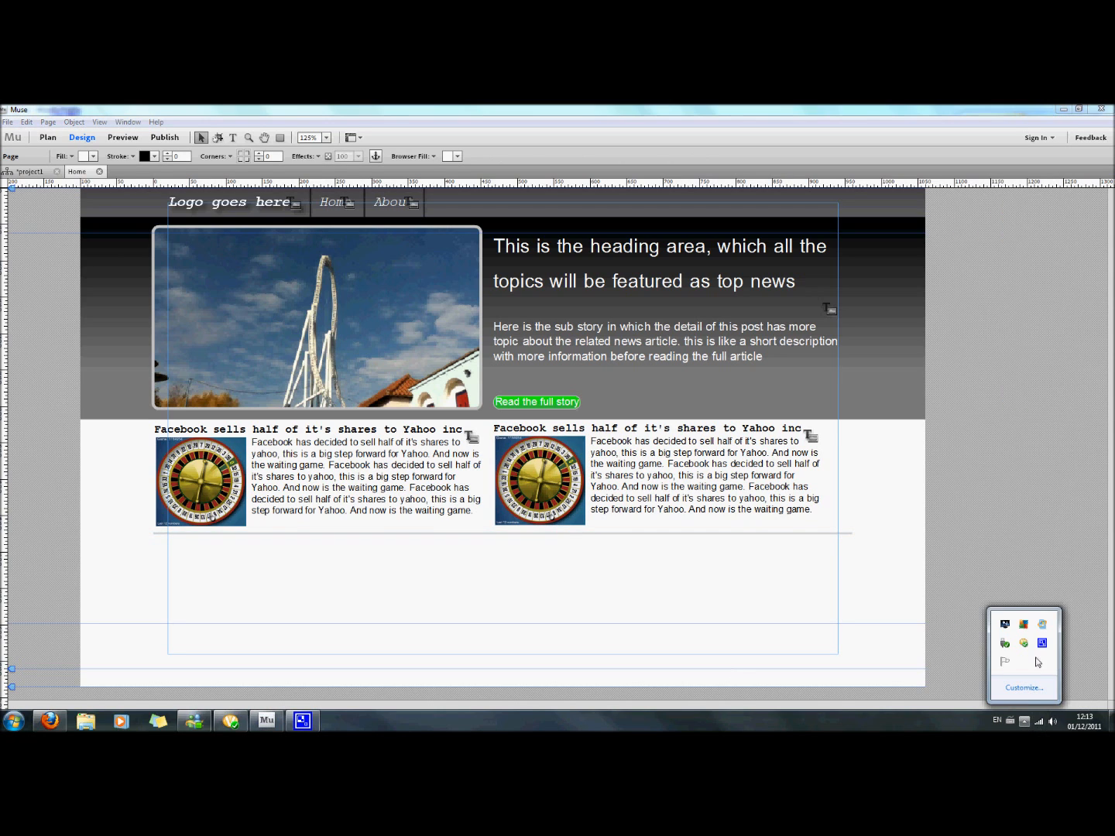